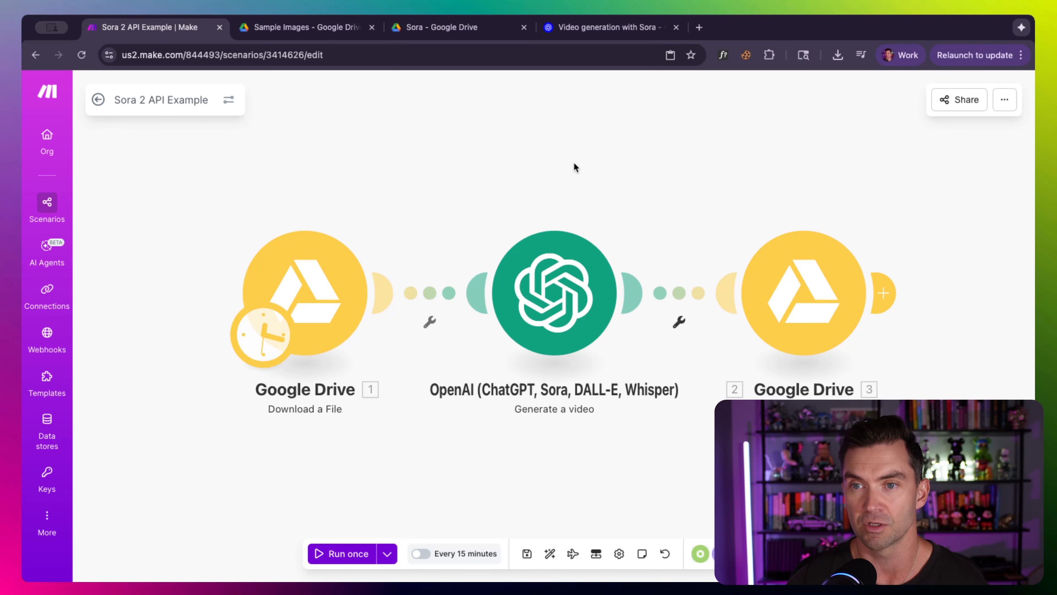
View the labubu example.png source image and play the generated labubu video in Google Drive to compare them
left_click(314, 27)
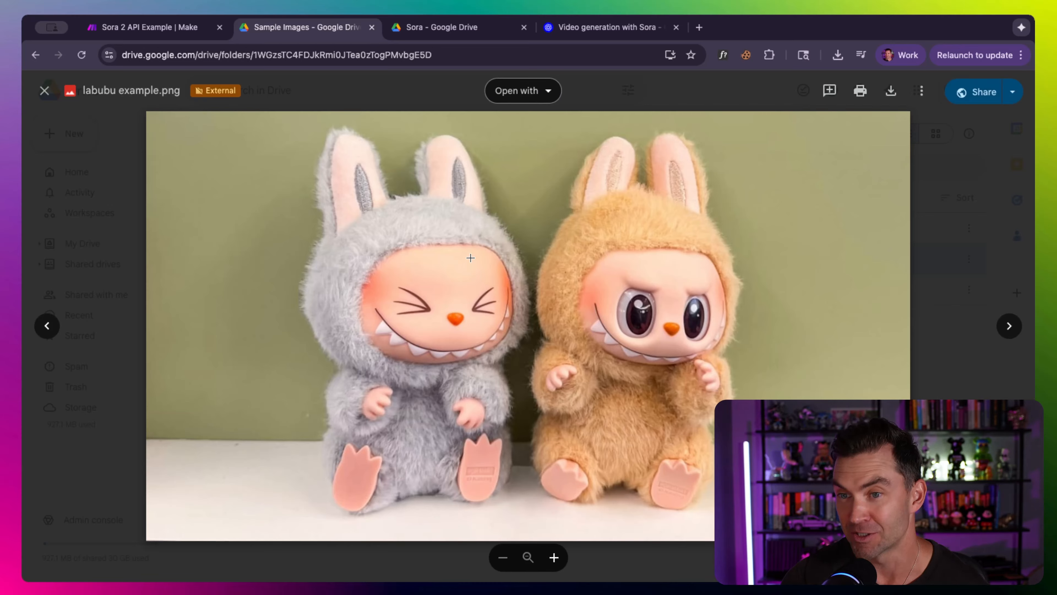
left_click(475, 31)
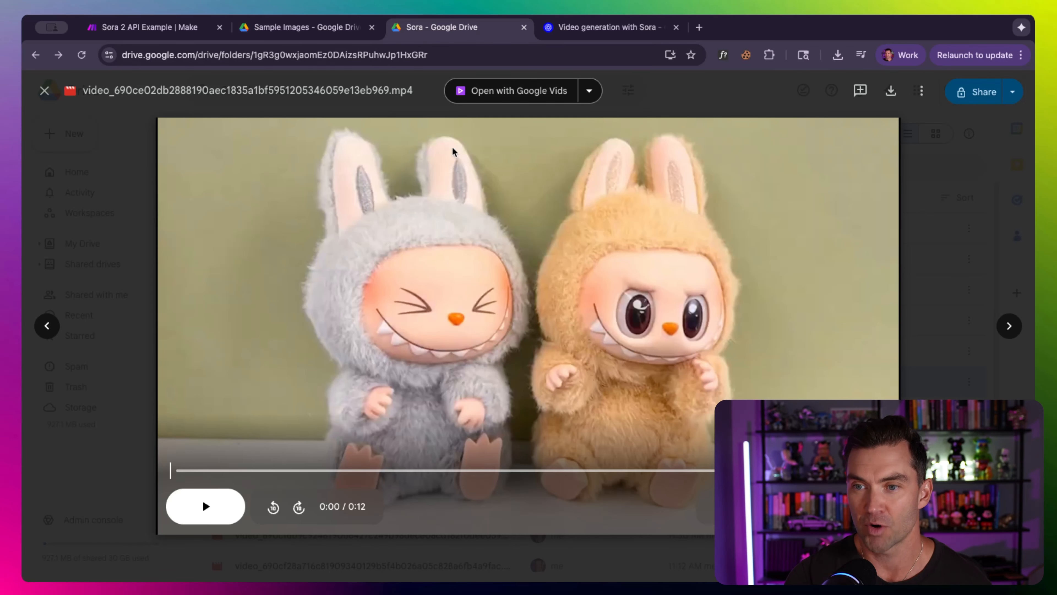
left_click(206, 506)
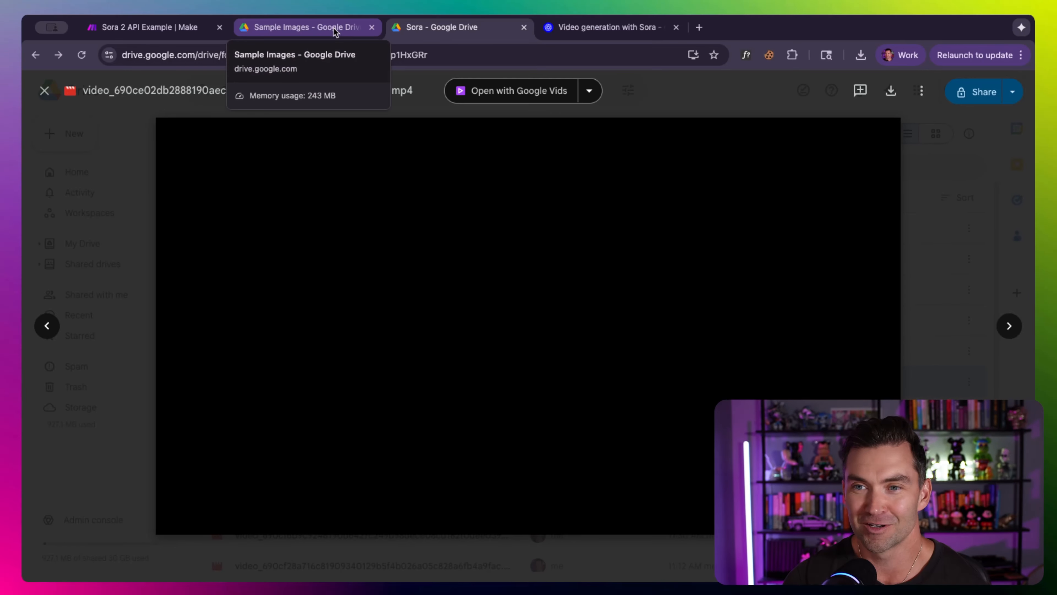
left_click(306, 27)
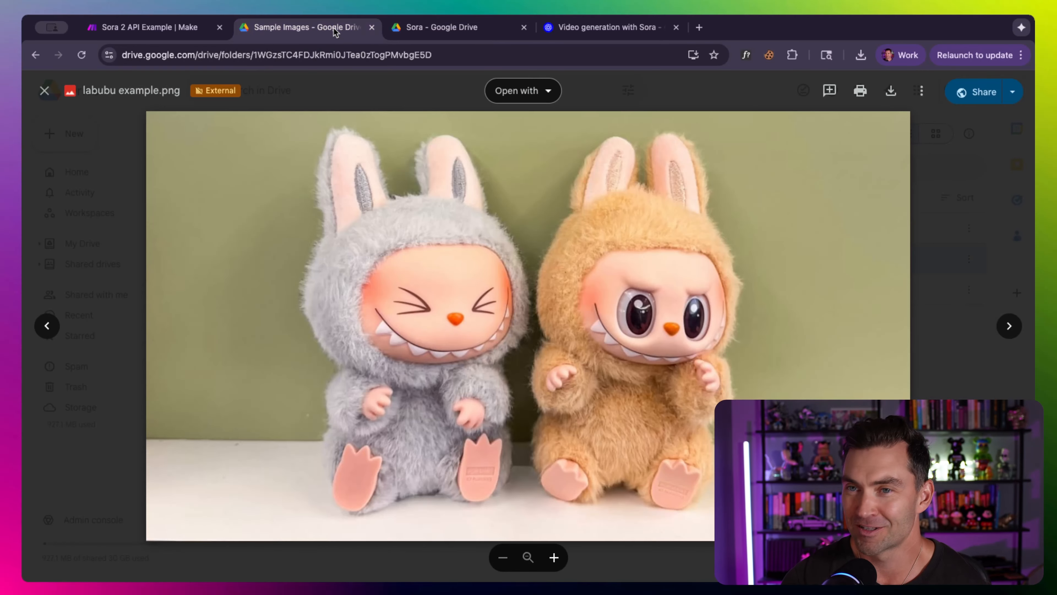
left_click(136, 29)
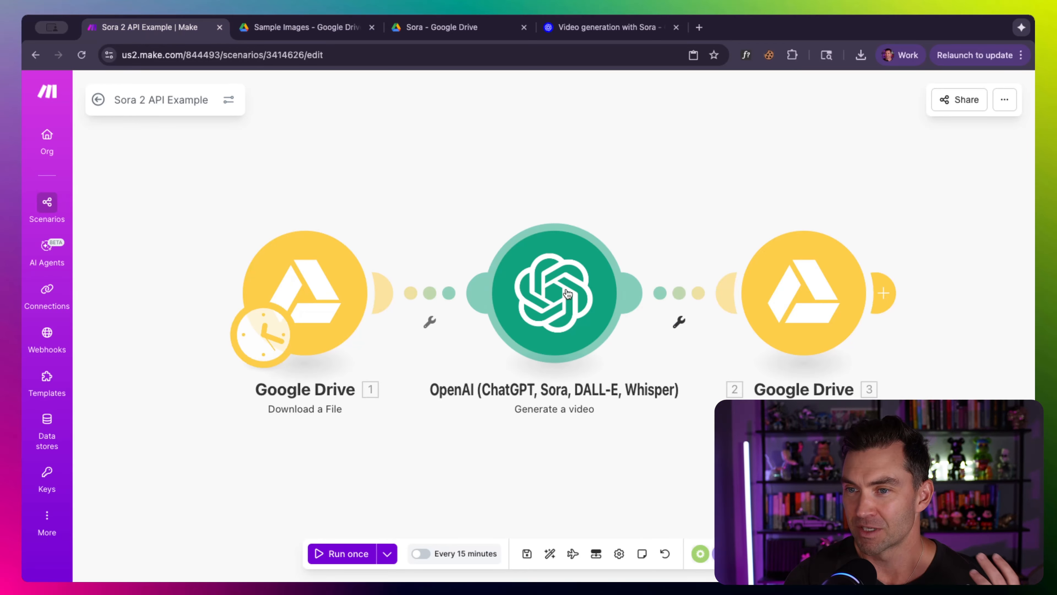
Review the Generate a video prompt in Make, then play another generated labubu video in Google Drive and compare it with the source image
left_click(541, 288)
triple_click(845, 274)
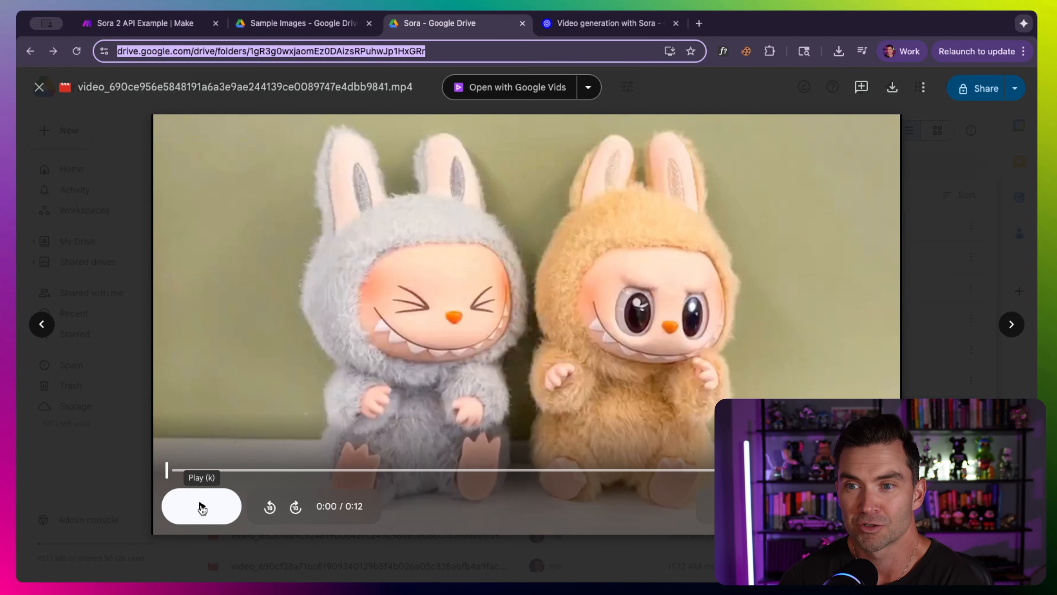
left_click(206, 507)
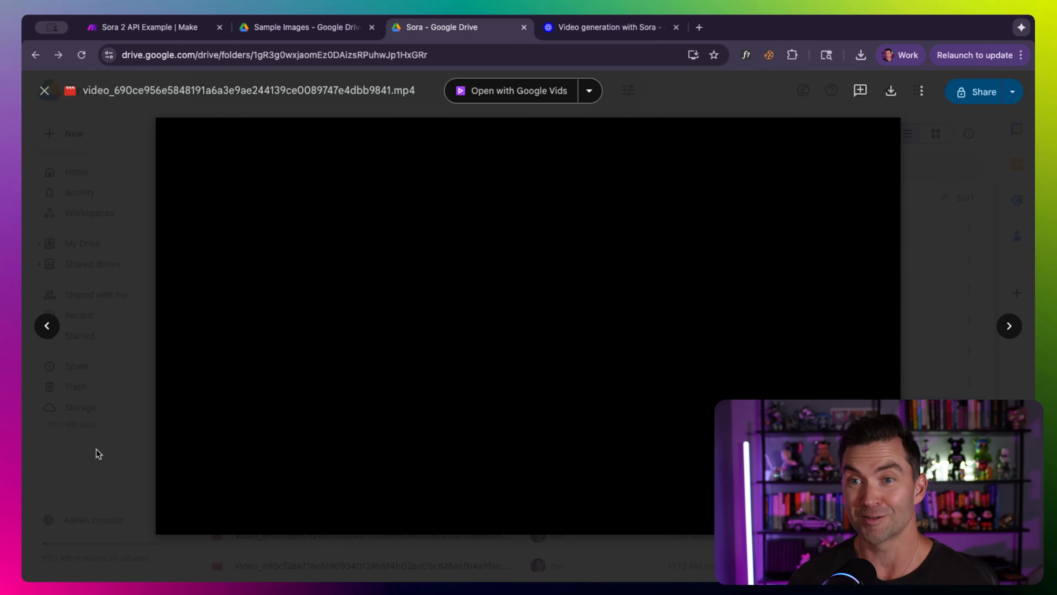
left_click(286, 40)
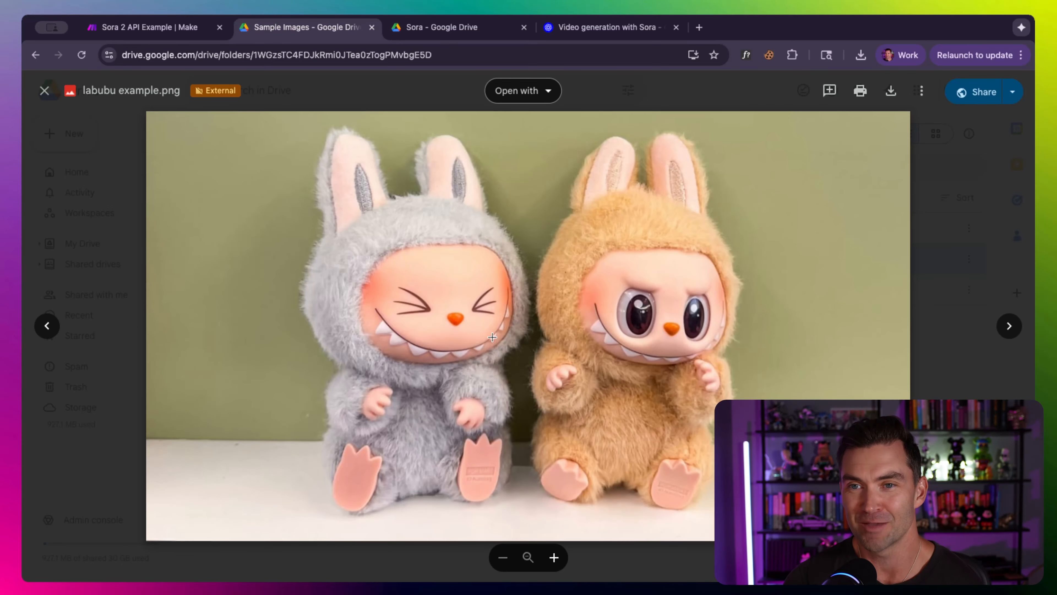
left_click(182, 29)
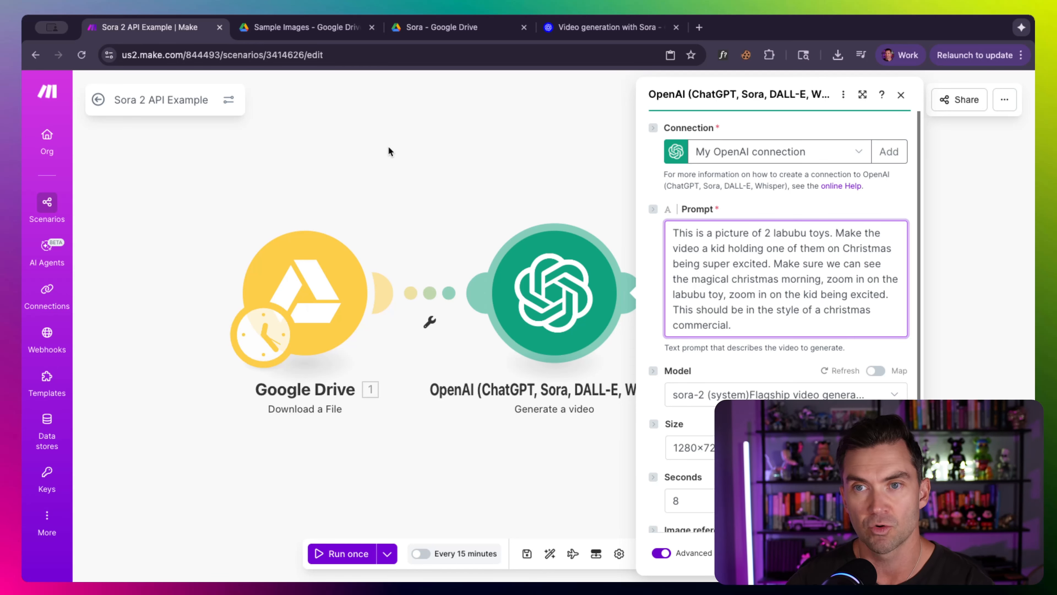
View the sneakers example.png source image and play the sneaker video generated from it, then return to the Make scenario
left_click(314, 28)
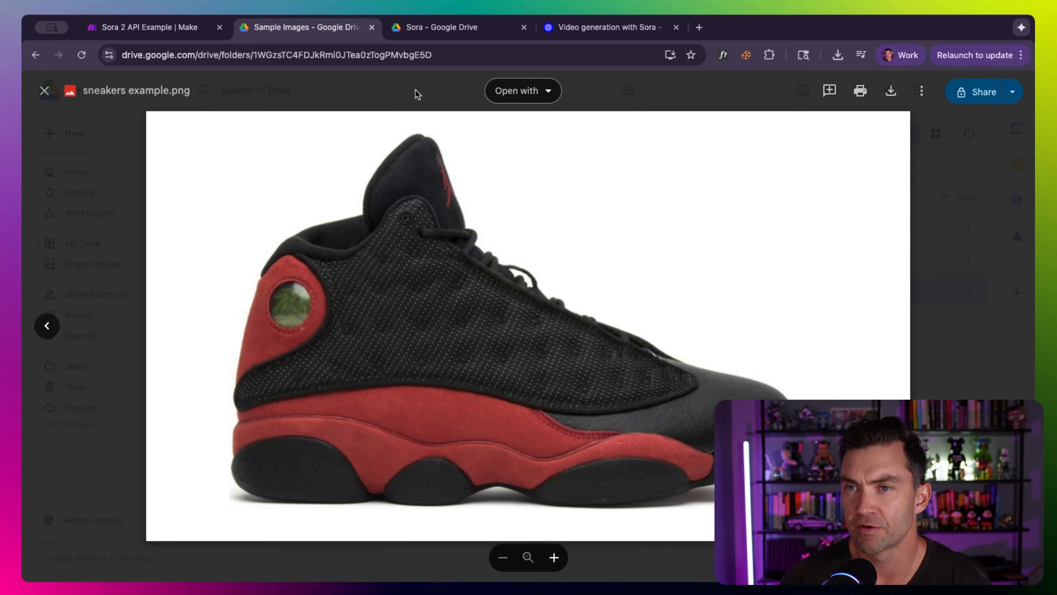
left_click(431, 31)
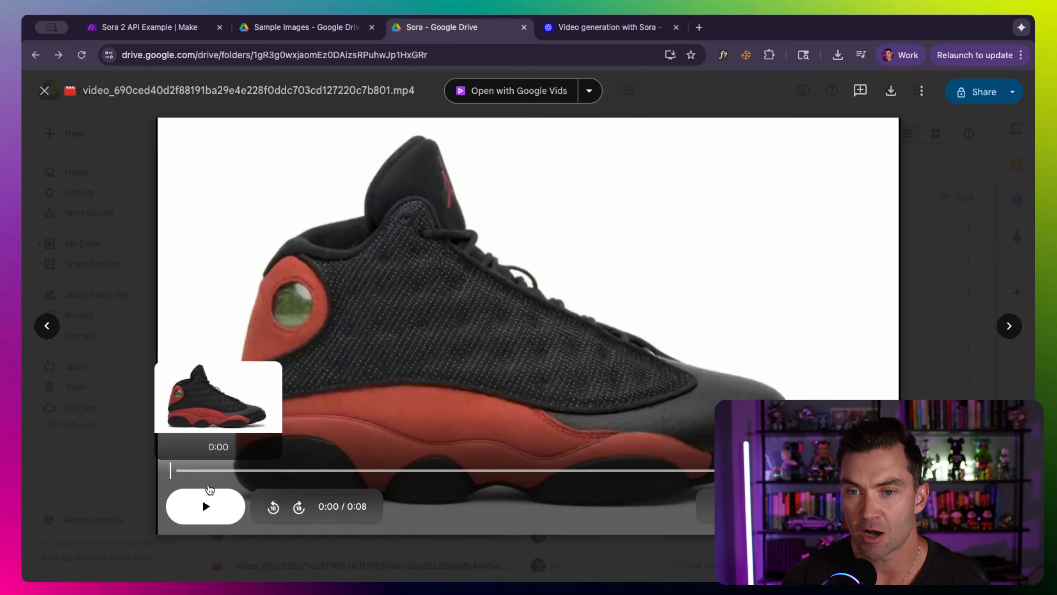
left_click(204, 506)
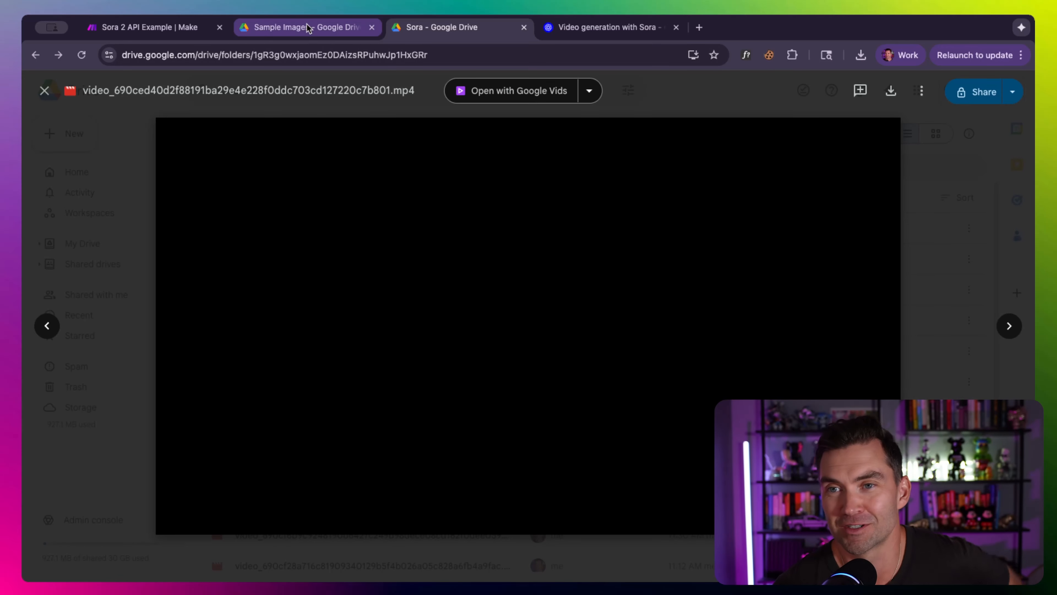
left_click(150, 27)
left_click(257, 112)
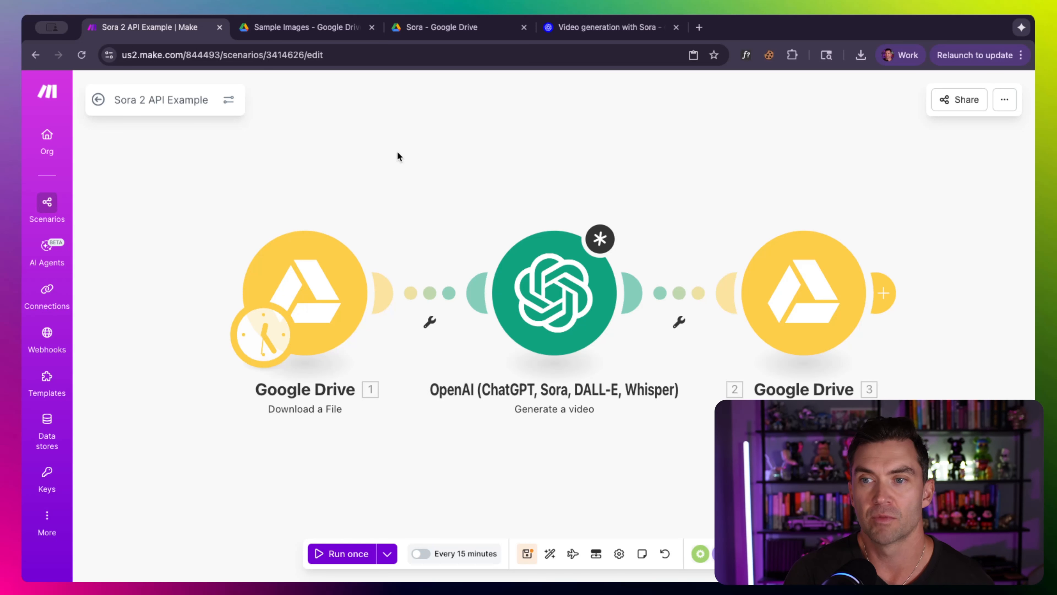
Inspect the connection, drive and file settings of the Google Drive Download a File module
scroll(397, 151, "down", 1)
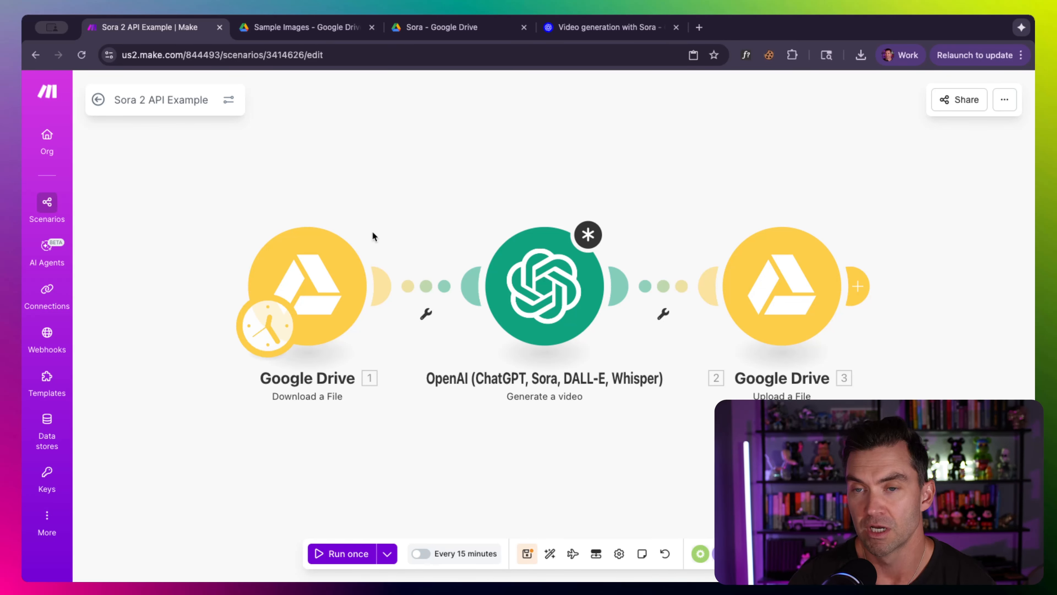
left_click(306, 249)
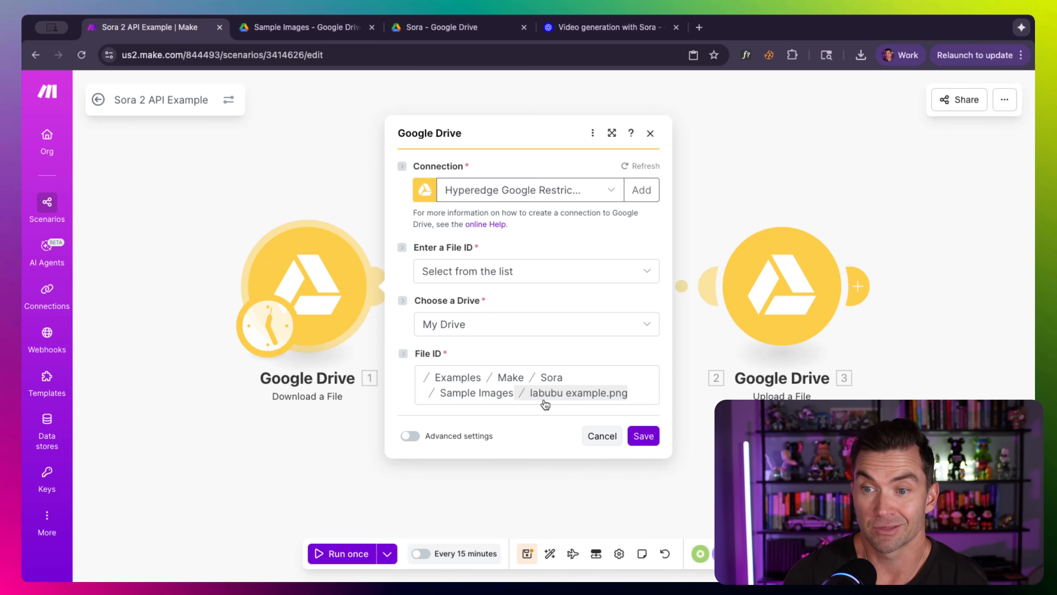
left_click(310, 203)
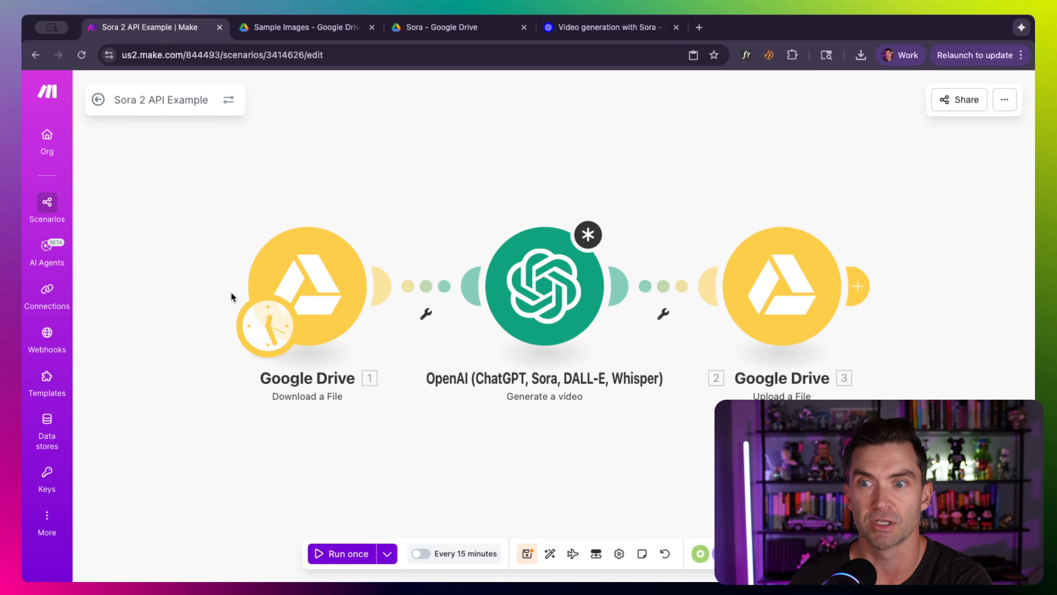
Search the app list for "open" and browse OpenAI's video modules using the search term "vide"
left_click(570, 292)
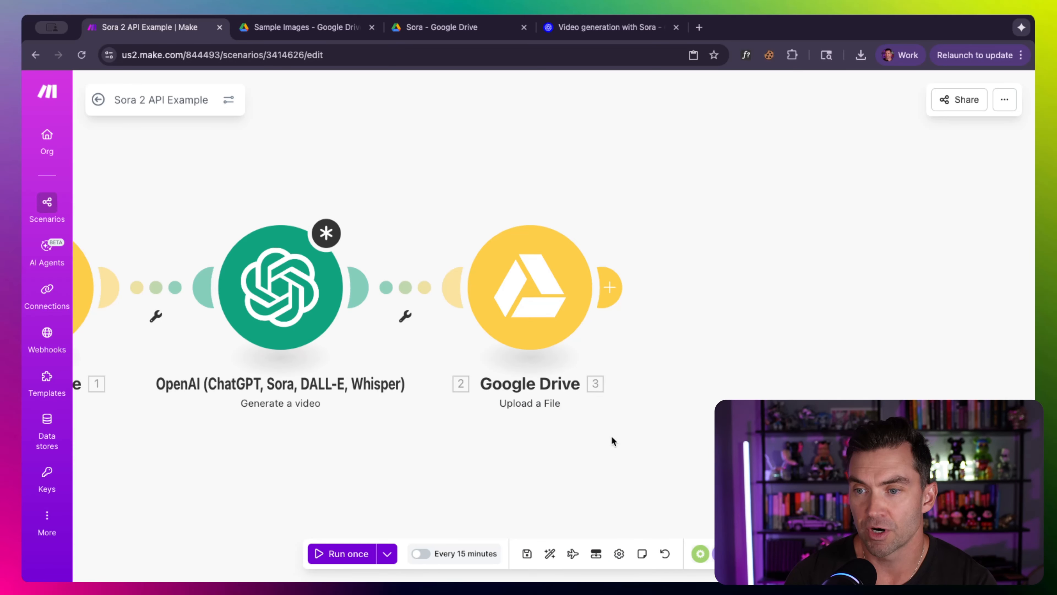
left_click(772, 553)
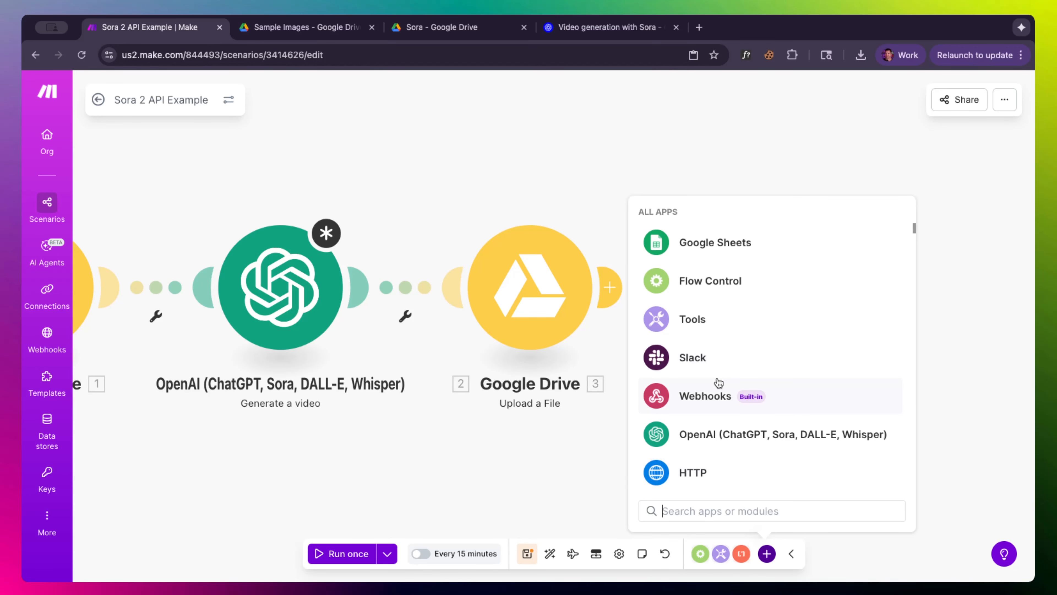
type("open")
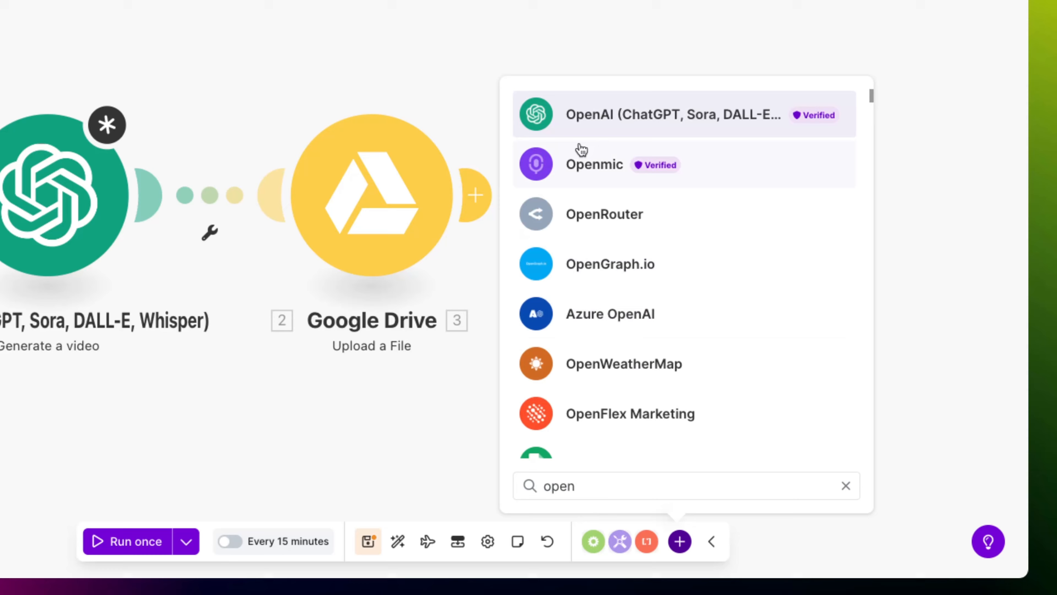
left_click(582, 130)
type("vide")
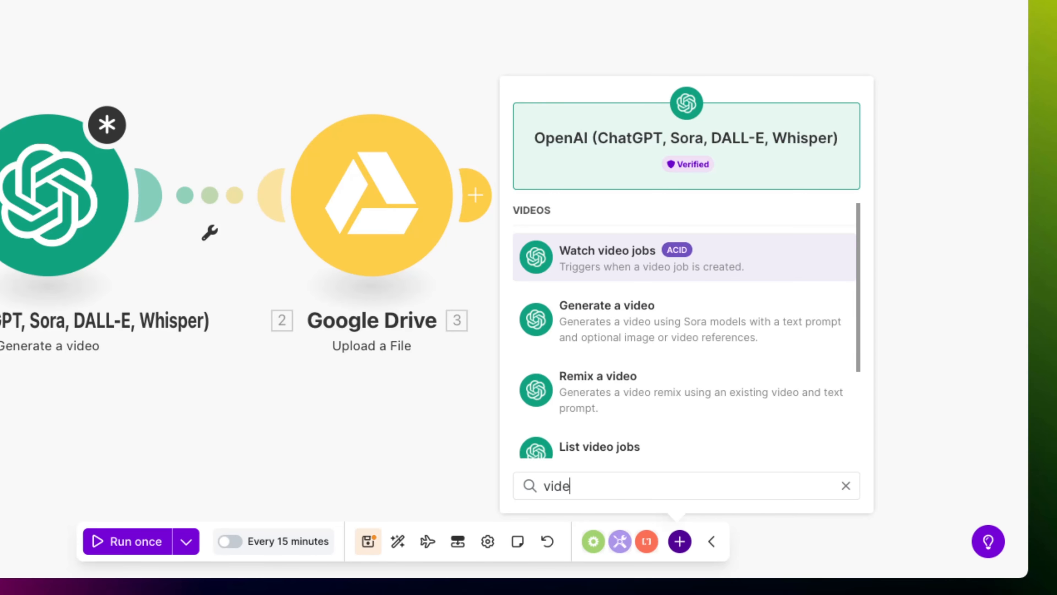
scroll(629, 381, "down", 1)
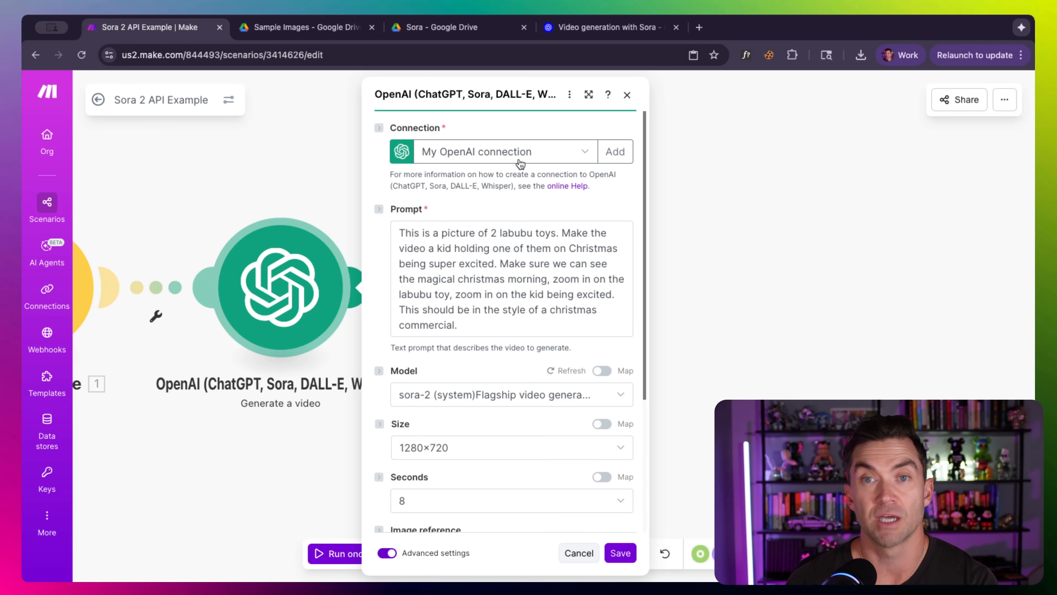
Review the model, size and seconds options of the Generate a video module, picking sora-2 (system) as the model
scroll(520, 163, "down", 5)
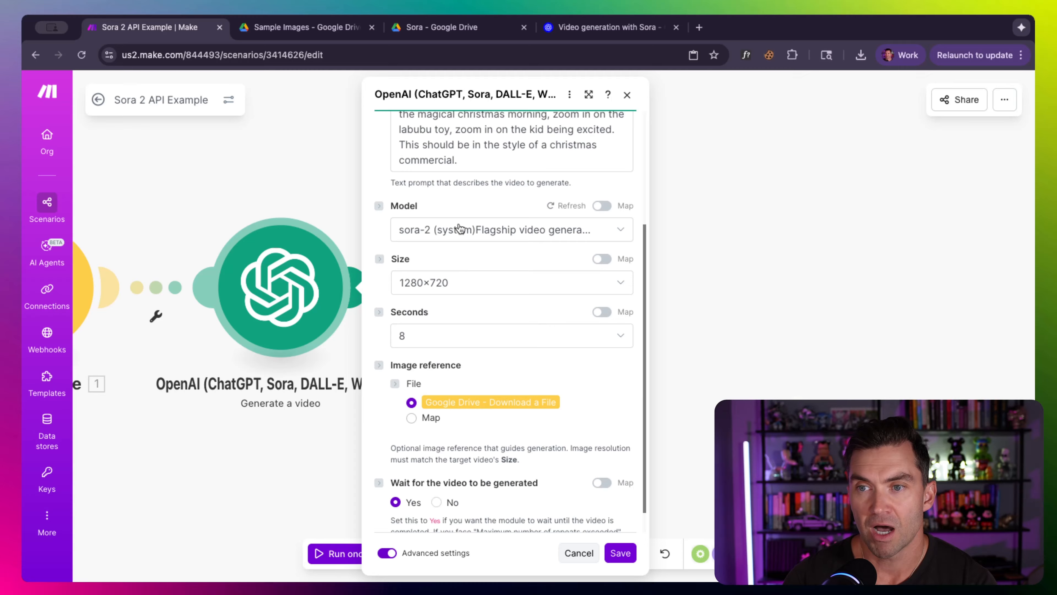
left_click(459, 228)
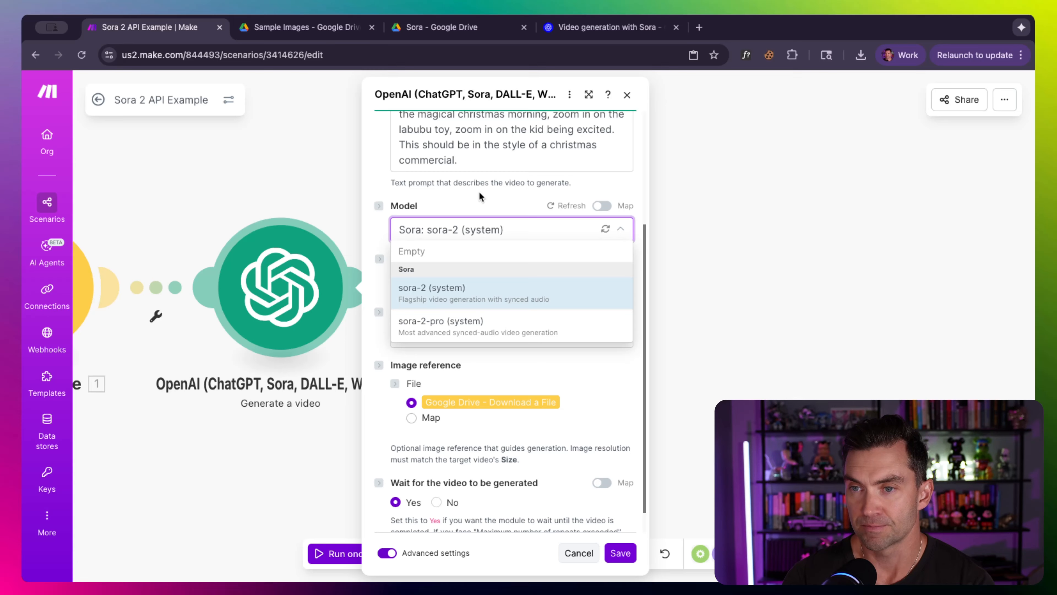
left_click(468, 289)
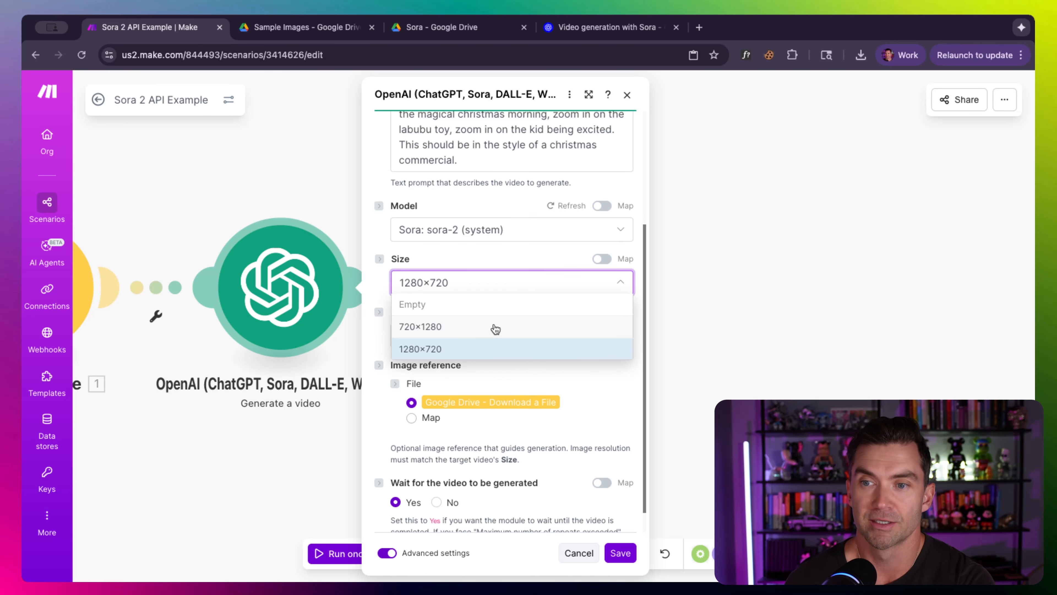
left_click(592, 384)
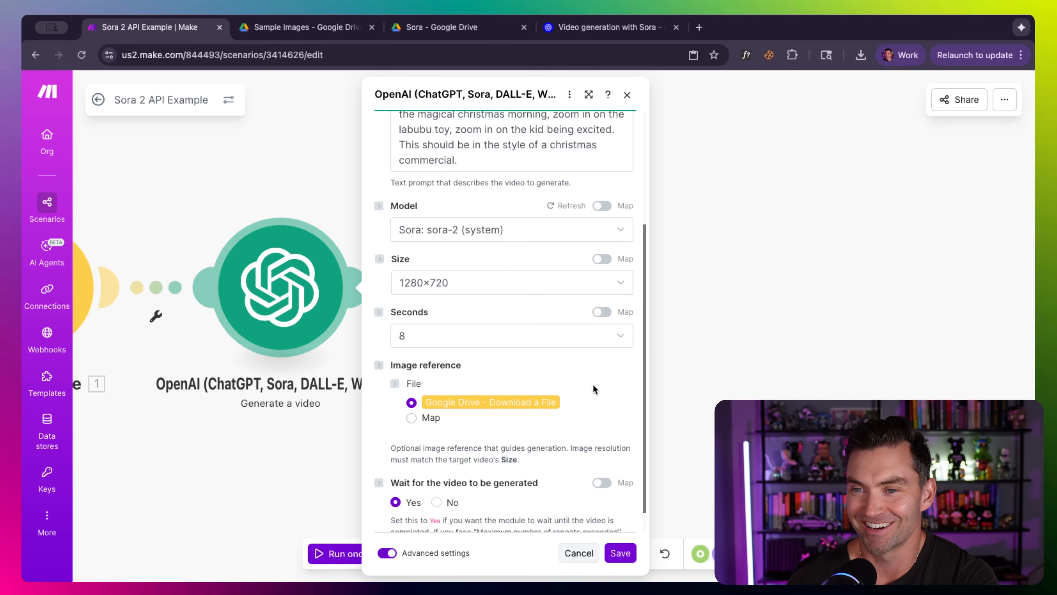
scroll(520, 341, "down", 1)
left_click(460, 303)
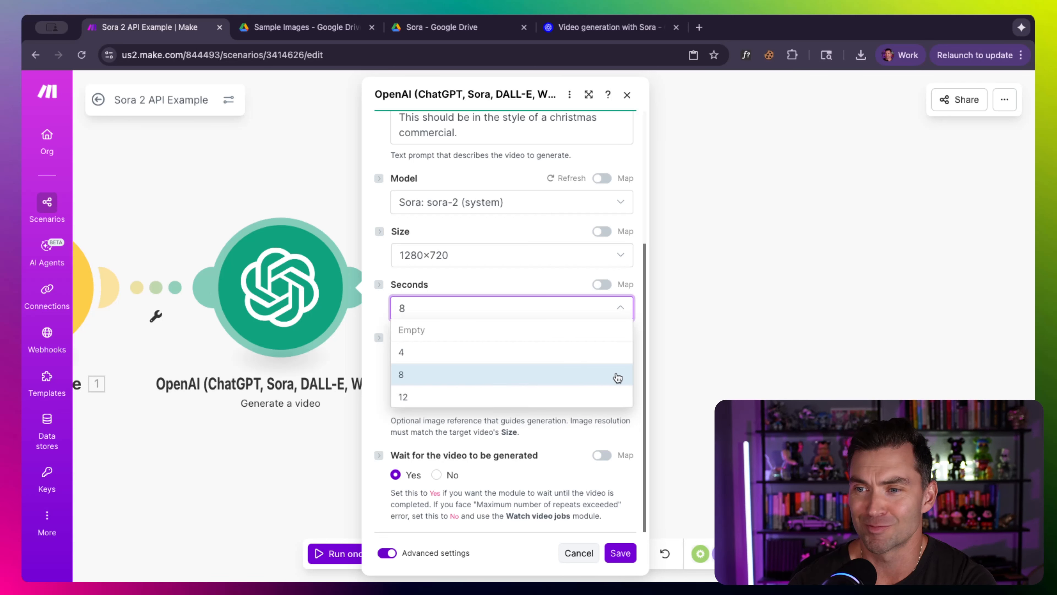
left_click(633, 376)
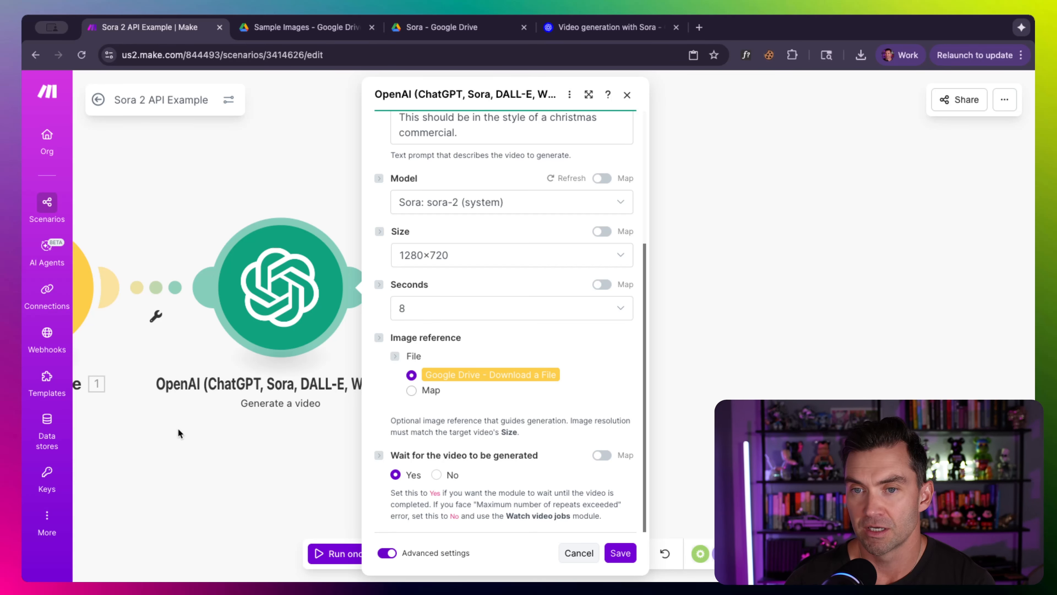
Review the module's image reference source and set waiting for the video to be generated to No
scroll(179, 428, "left", 3)
scroll(229, 418, "down", 2)
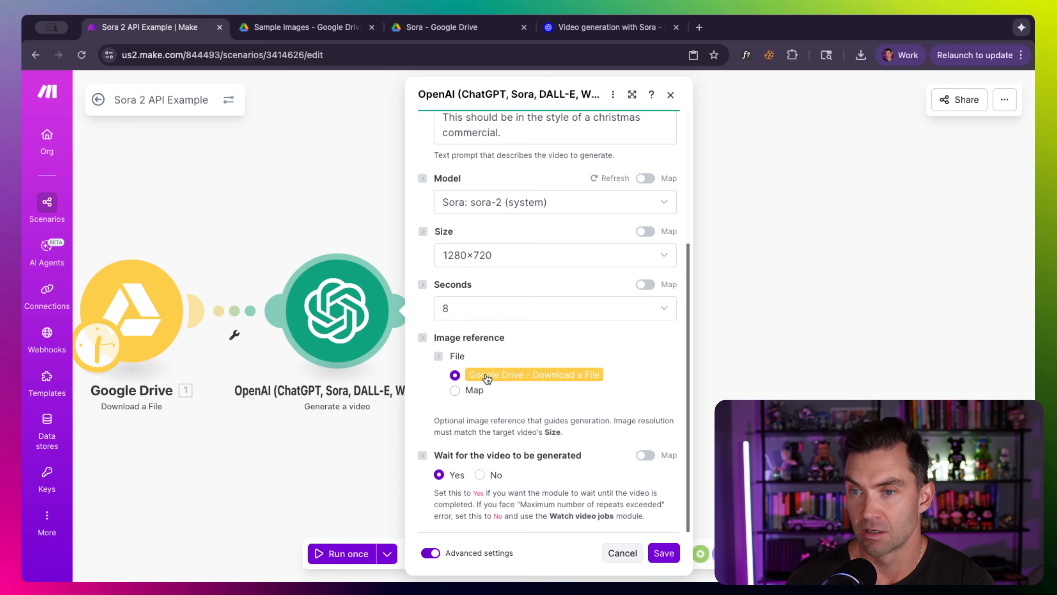
scroll(242, 288, "left", 2)
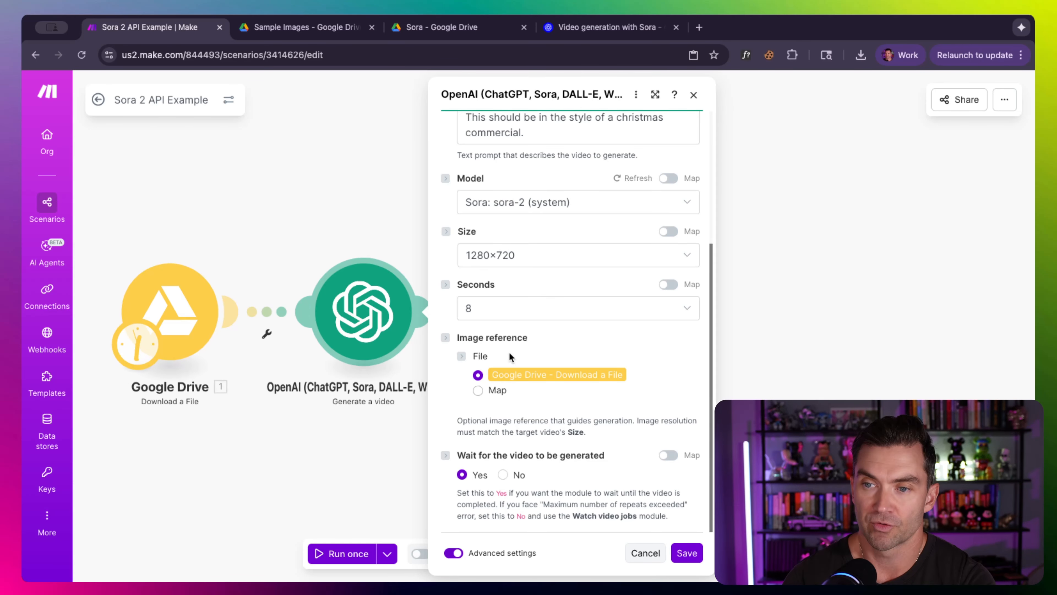
left_click(504, 476)
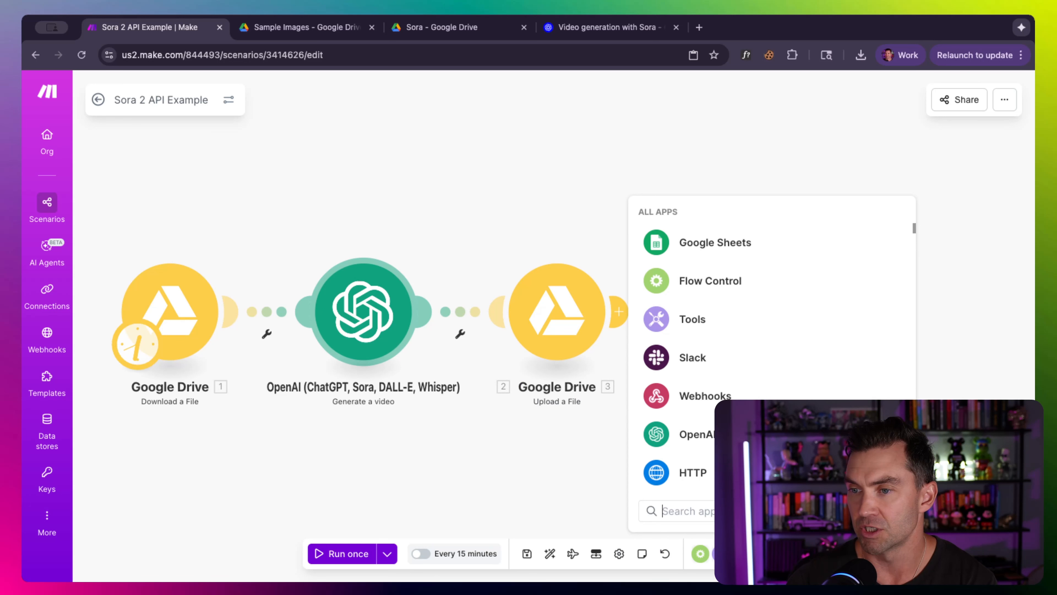
Try adding an OpenAI List video jobs module after the Upload a File module and check its order and limit settings
left_click(658, 436)
type("video")
scroll(750, 468, "down", 3)
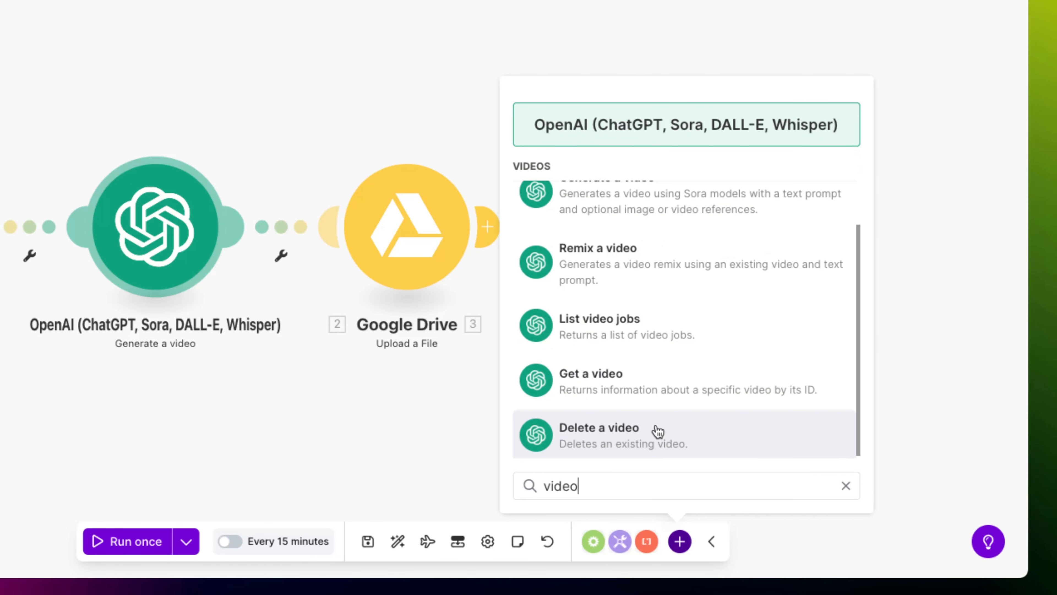
left_click(564, 340)
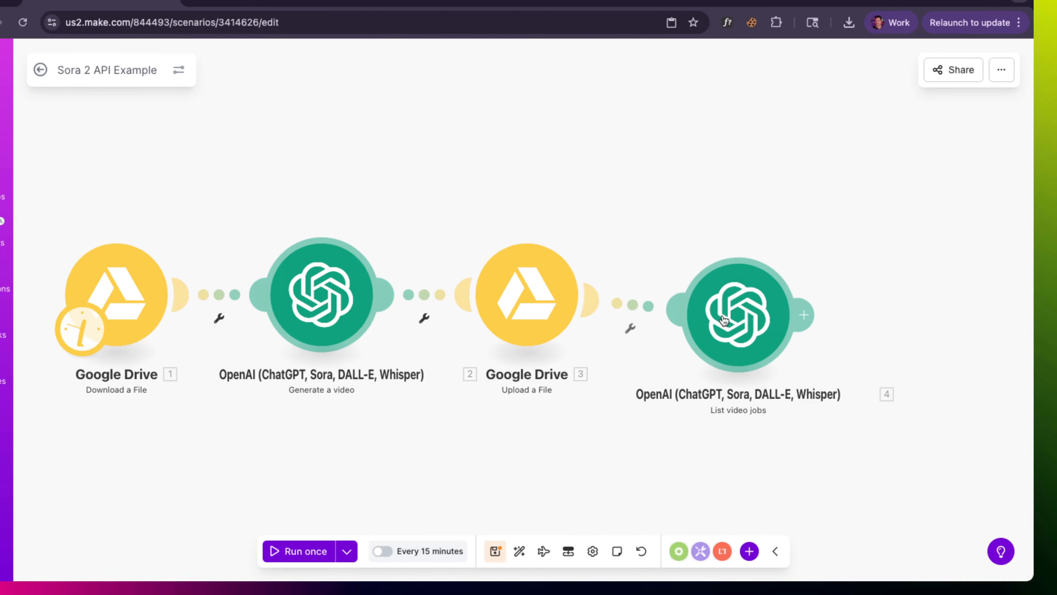
left_click_drag(725, 320, 744, 298)
left_click(744, 298)
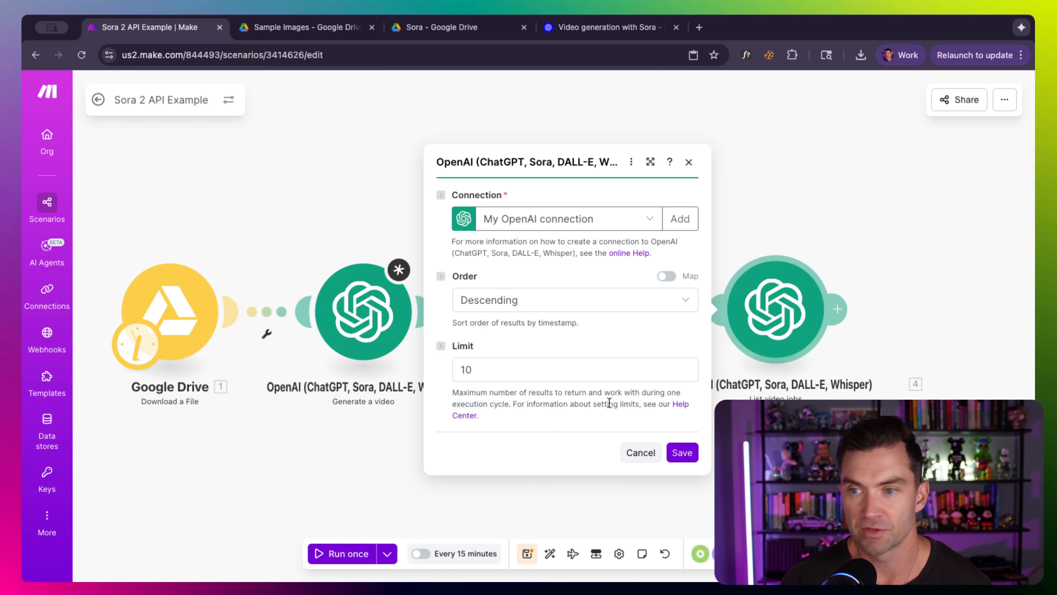
left_click(640, 452)
left_click(689, 315)
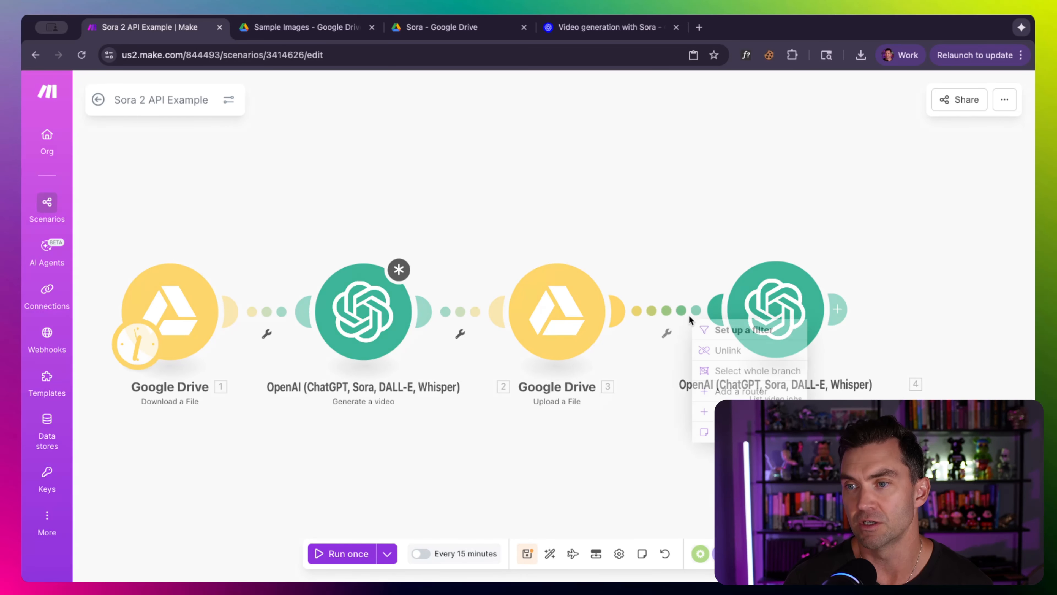
Replace everything after the video prompt's first sentence with "Make them monsters destroying a city like super cute godzillas." and save the module and scenario
left_click(363, 311)
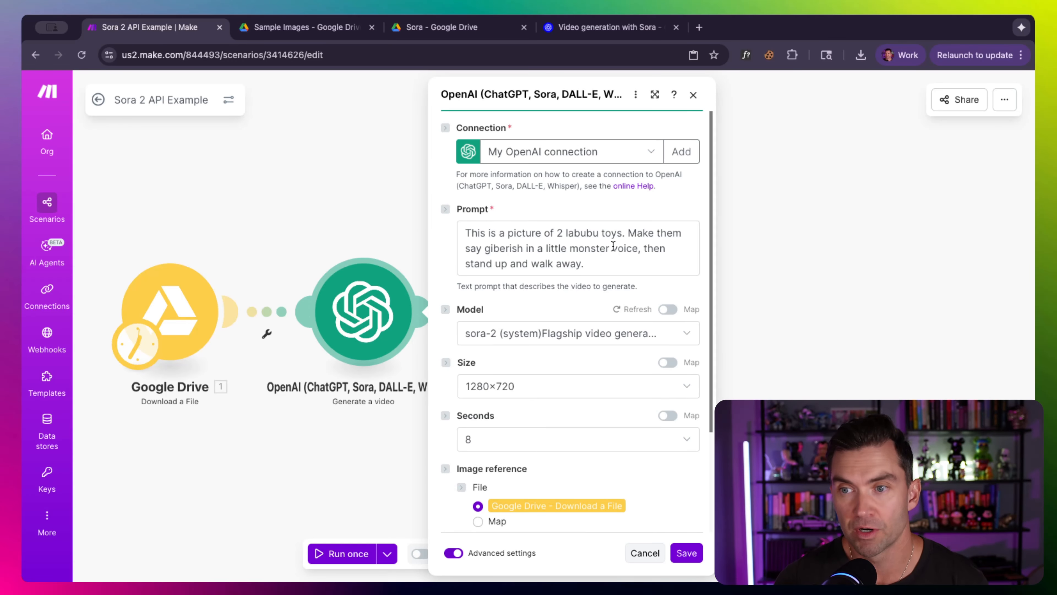
left_click(614, 265)
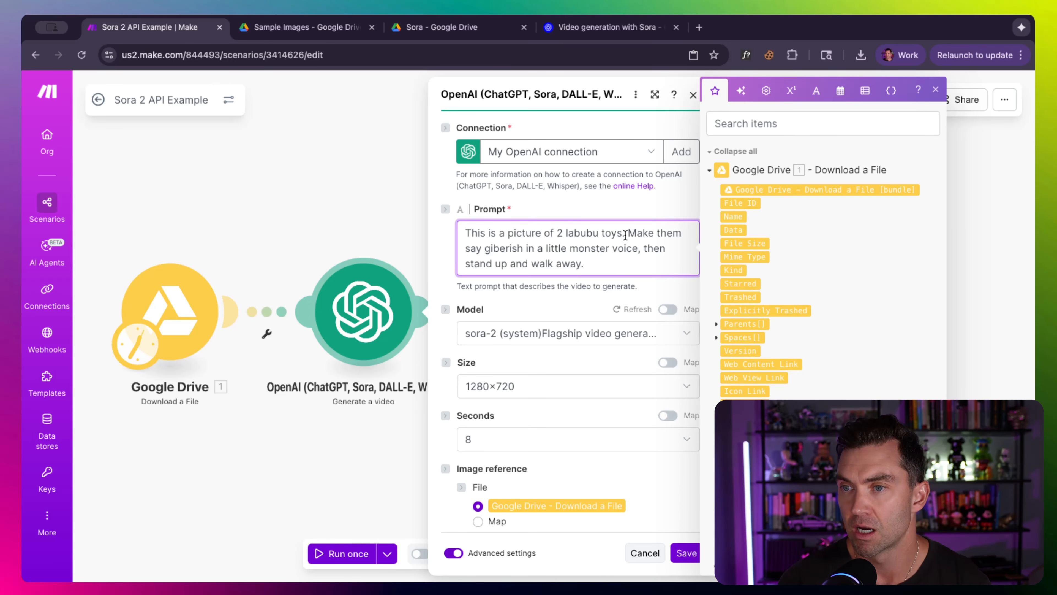
left_click_drag(627, 233, 636, 285)
key("BackSpace")
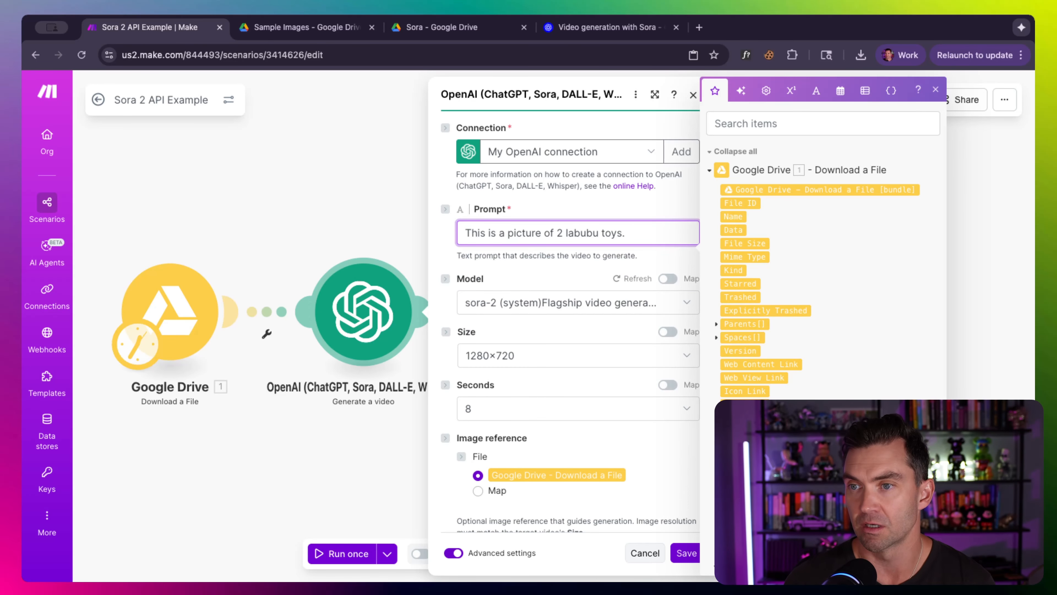
type("Make them monsters destroying a city like super cute godzillas.")
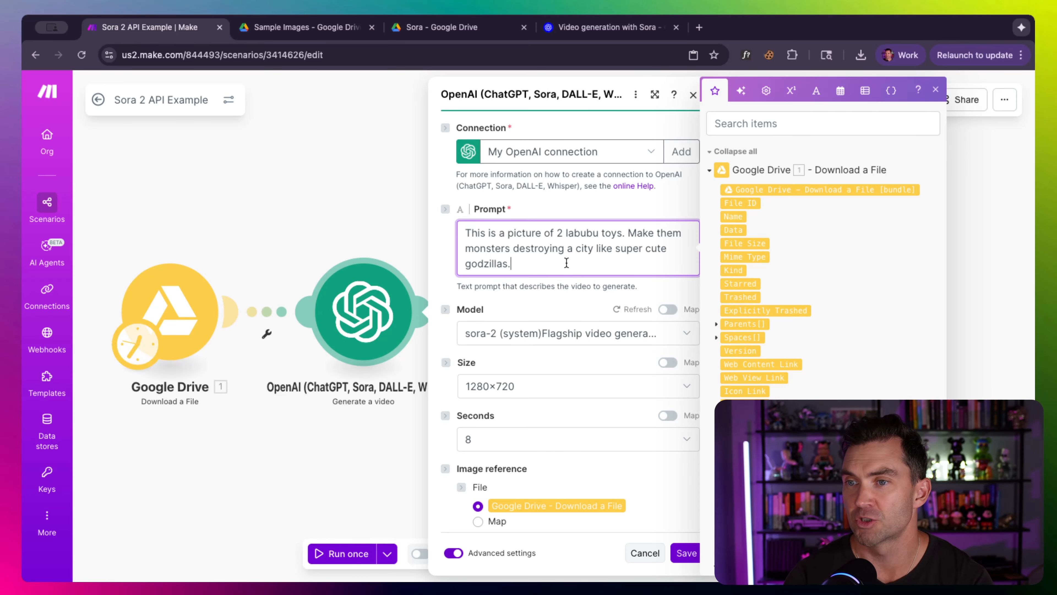
left_click_drag(629, 234, 633, 273)
left_click(601, 266)
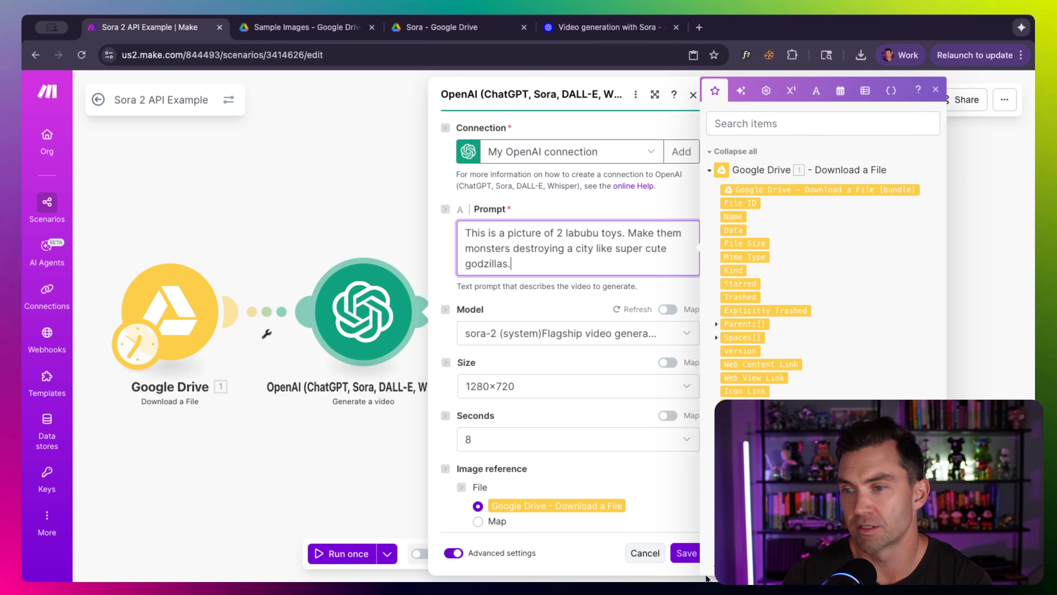
scroll(626, 462, "down", 3)
left_click(684, 552)
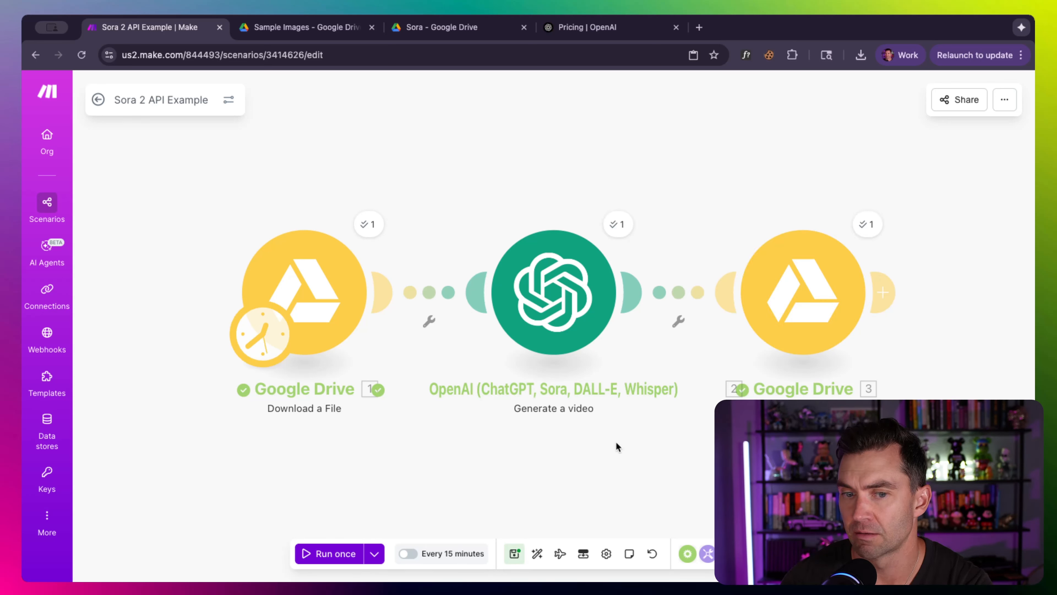
key("super+s")
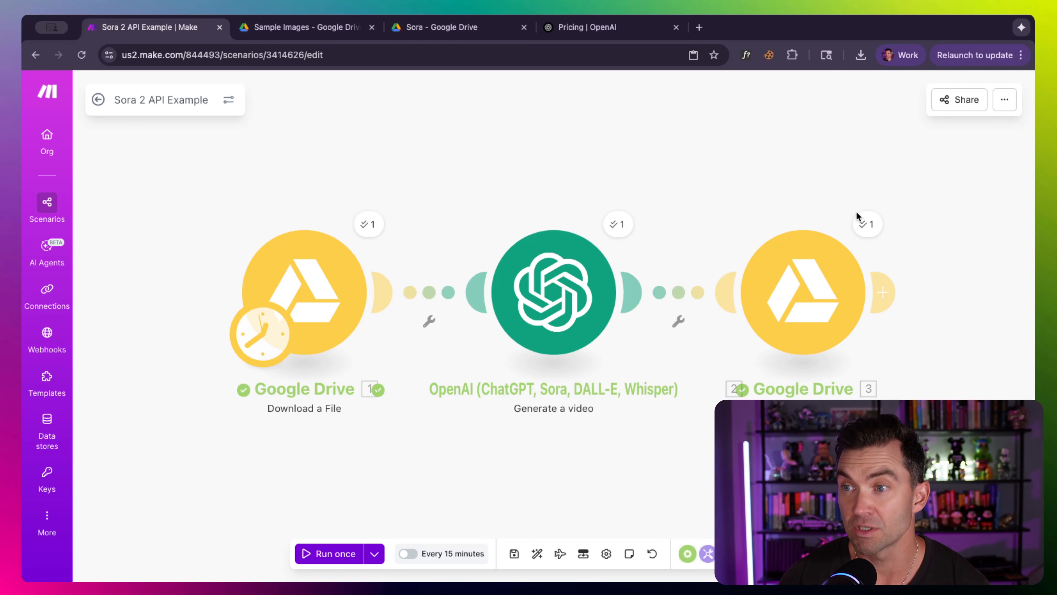
Review the Generate a video module's run output, including the video ID, status, timestamps, model, prompt, seconds and size
left_click(861, 221)
scroll(743, 325, "up", 5)
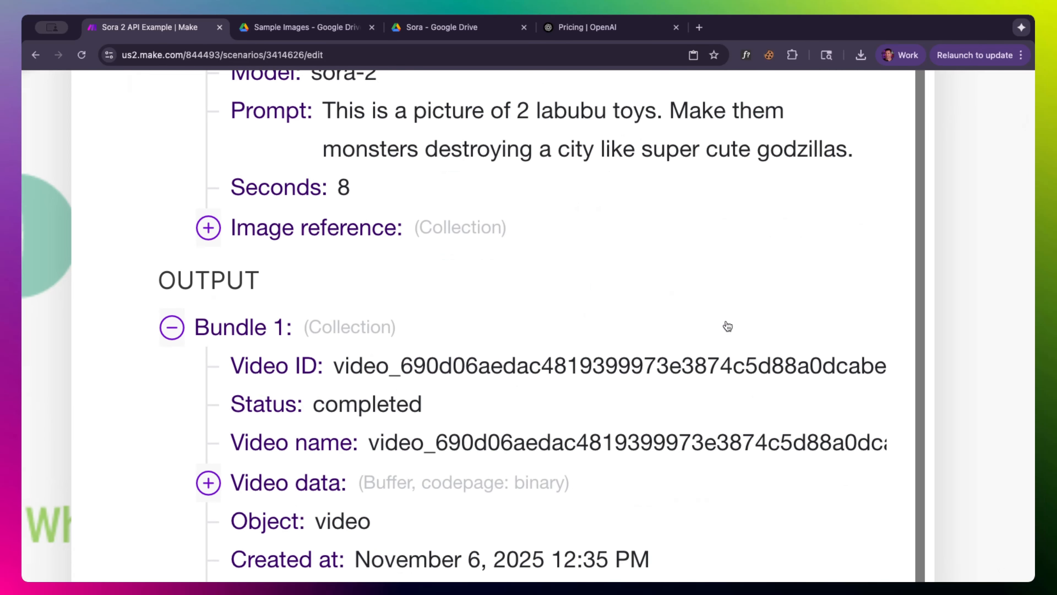
scroll(724, 325, "down", 4)
double_click(387, 175)
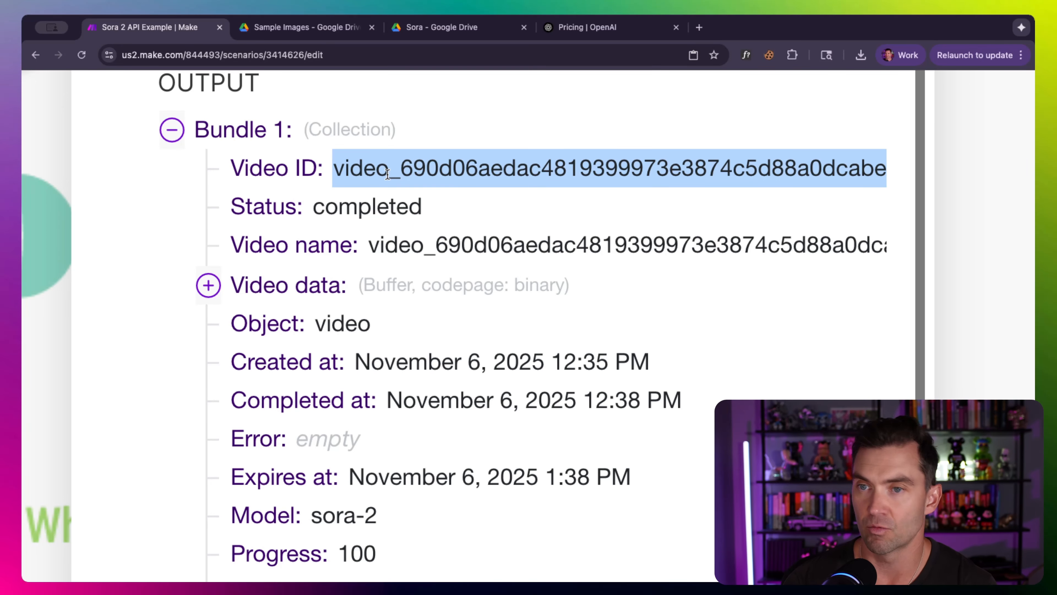
scroll(370, 174, "down", 7)
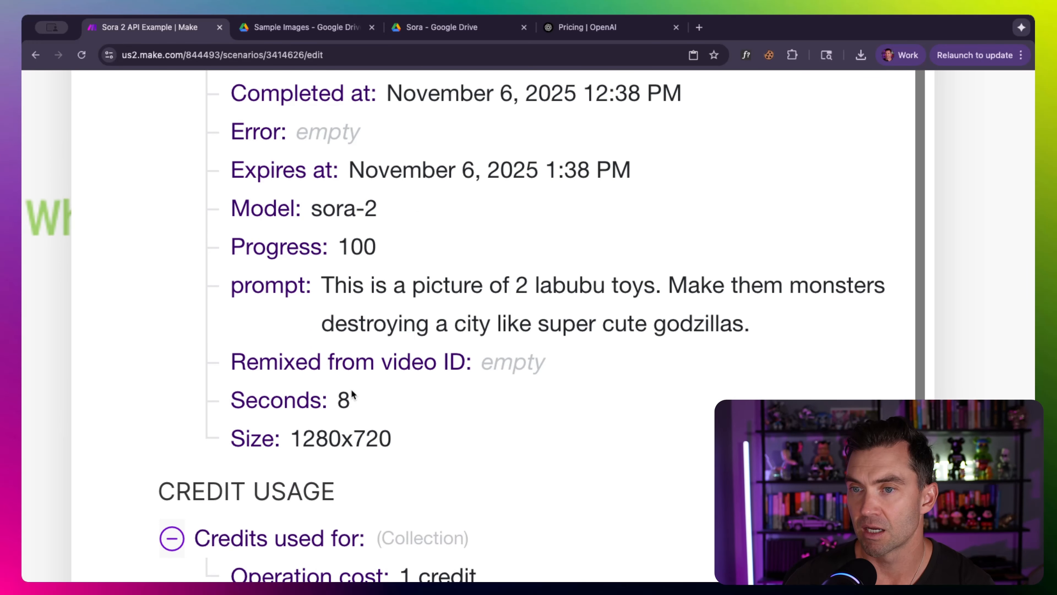
scroll(380, 344, "up", 4)
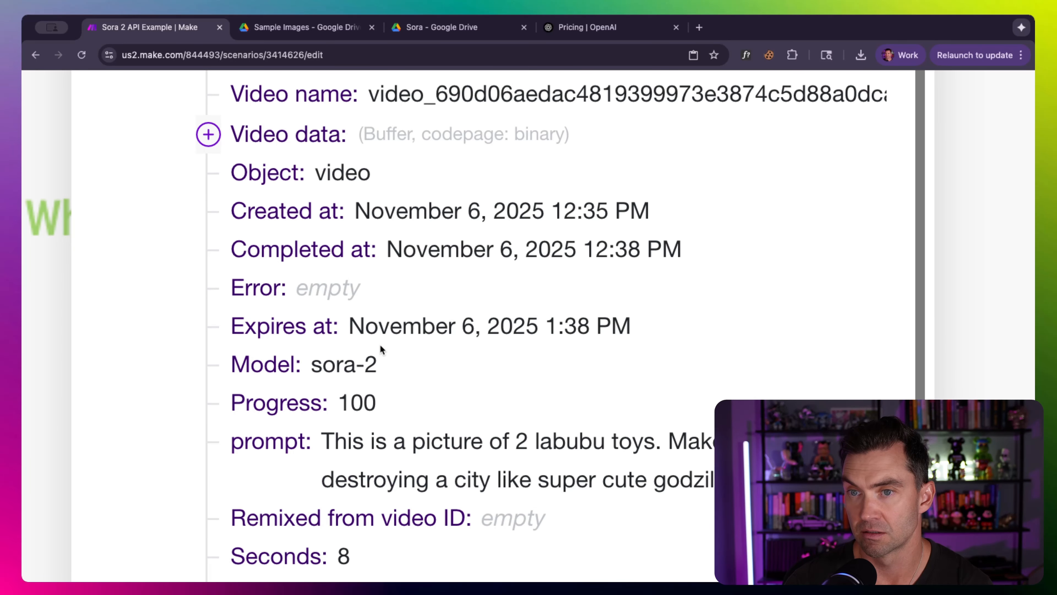
Expand and collapse the video data buffer in the Generate a video output, then close the module's run details and settings
left_click(208, 134)
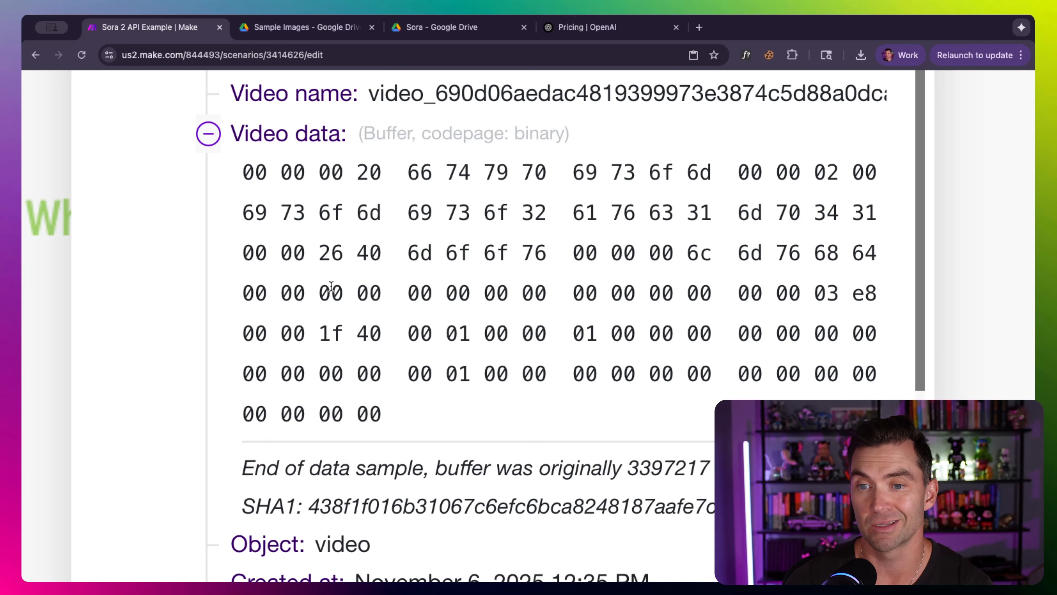
scroll(328, 300, "down", 2)
left_click(219, 89)
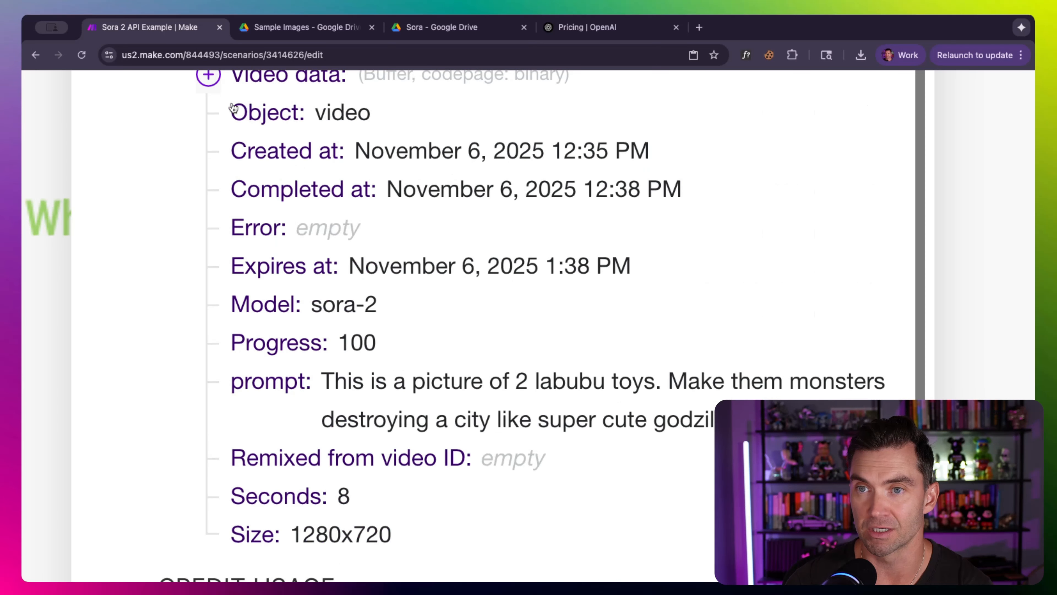
scroll(303, 267, "up", 2)
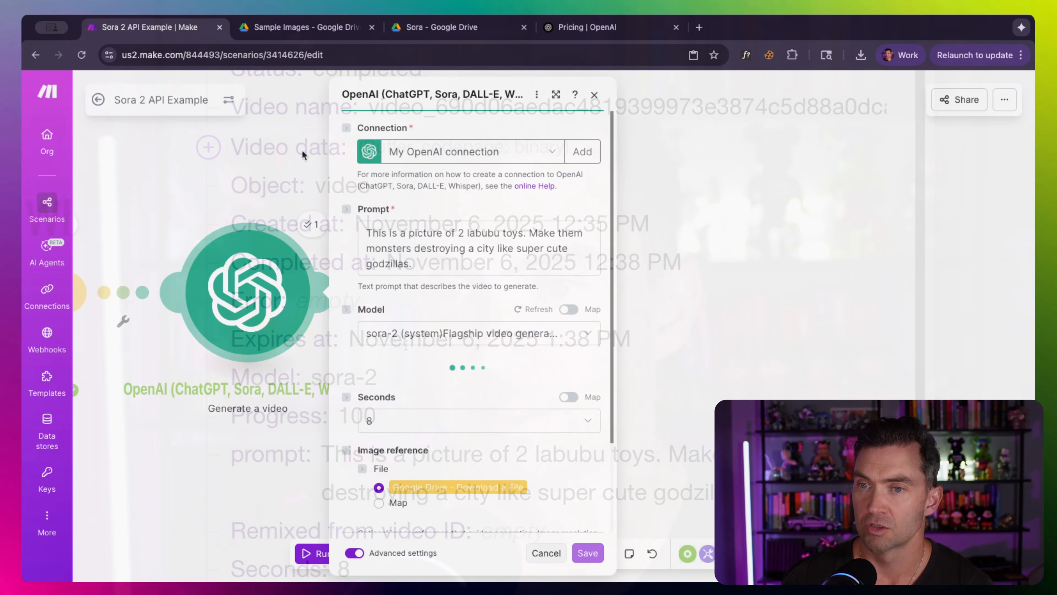
left_click(304, 151)
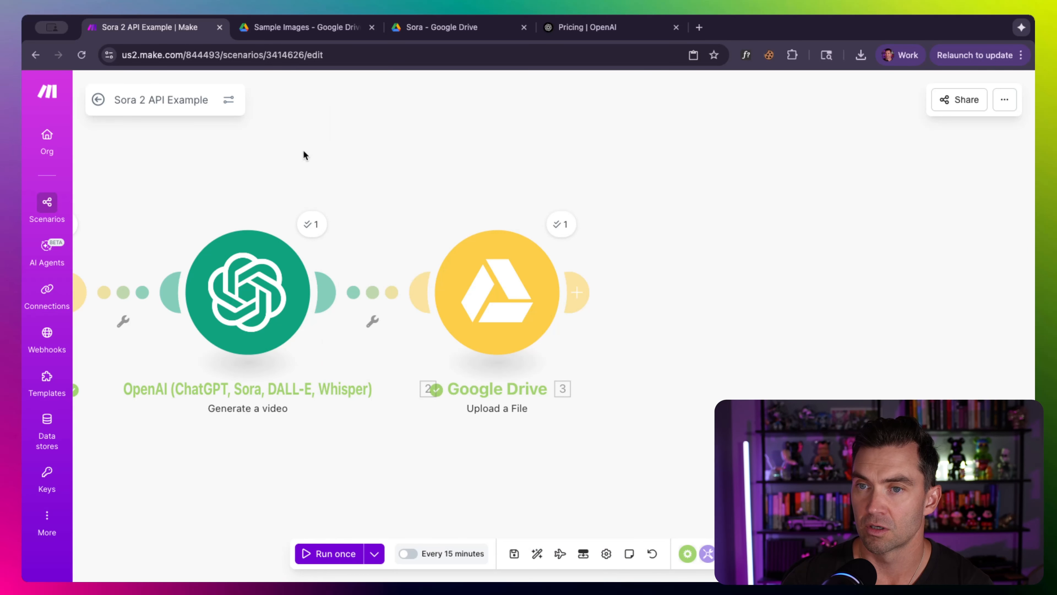
Check the Upload a File module's target folder and file source, then inspect its run output and select the Web View Link
left_click(497, 292)
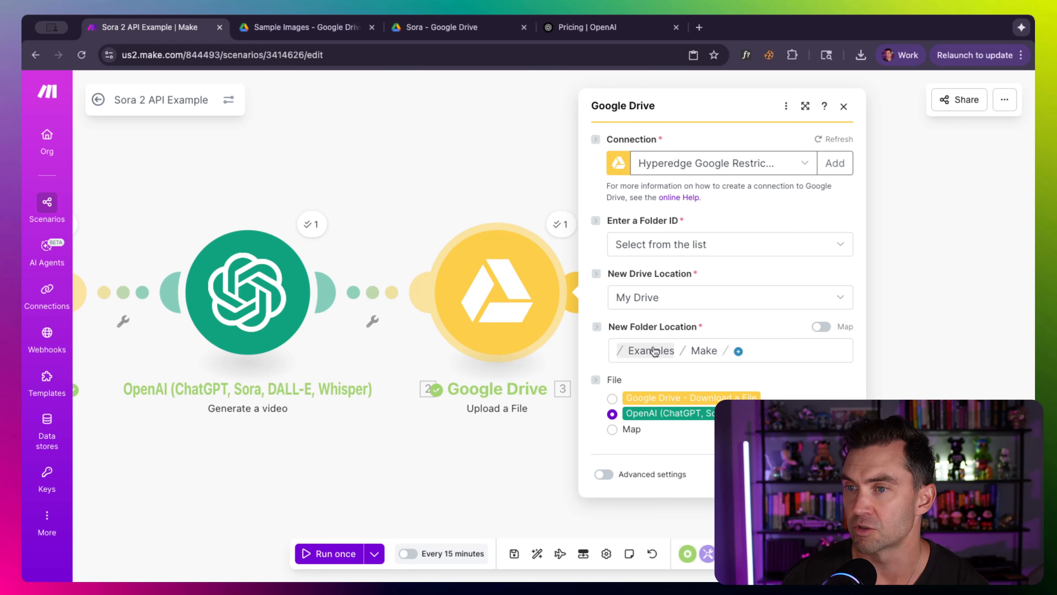
left_click(425, 145)
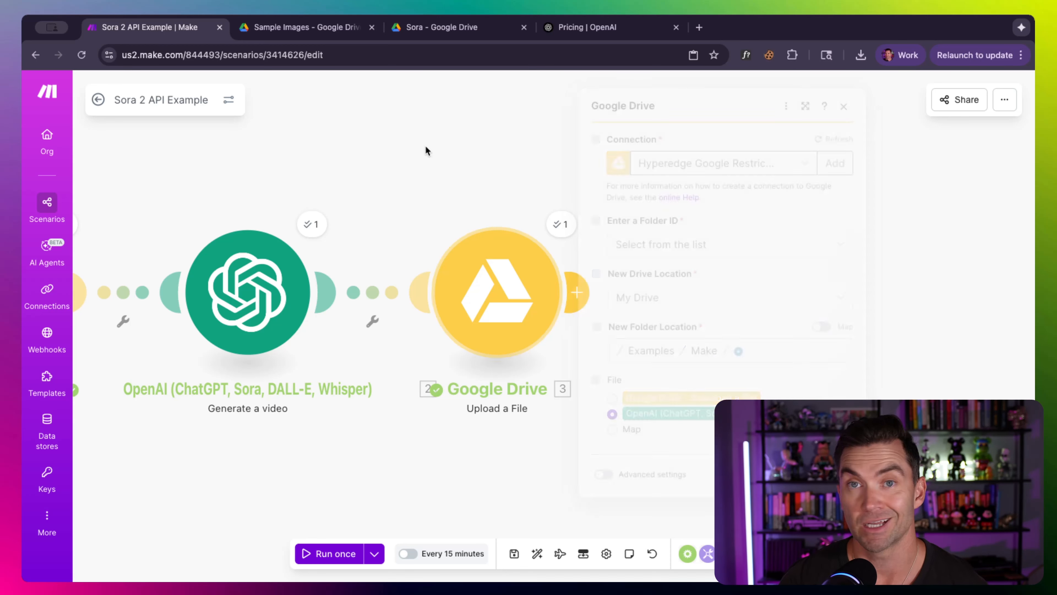
left_click(564, 228)
scroll(684, 311, "down", 5)
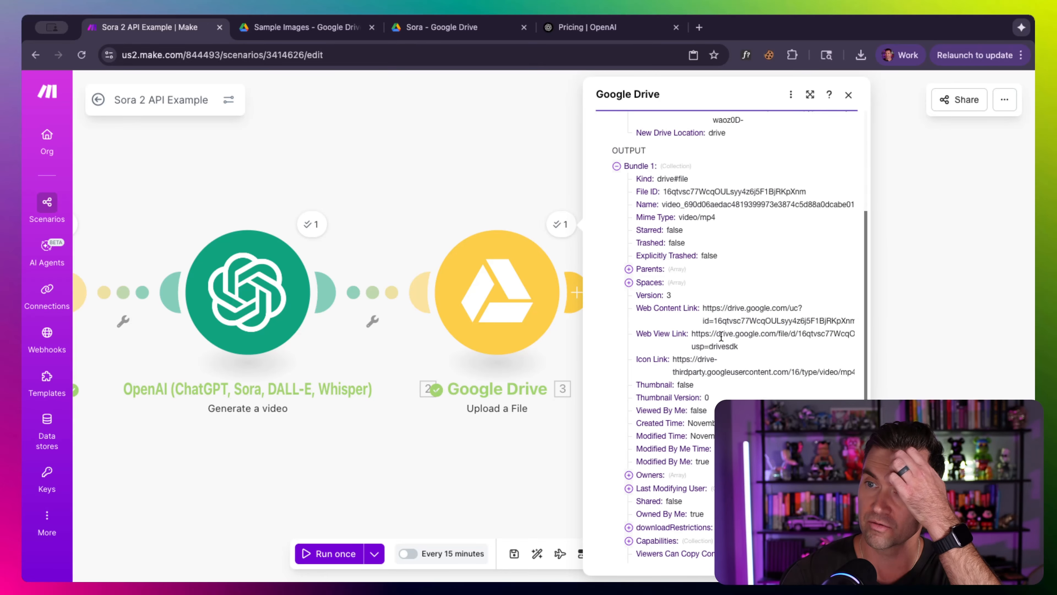
scroll(708, 309, "up", 2)
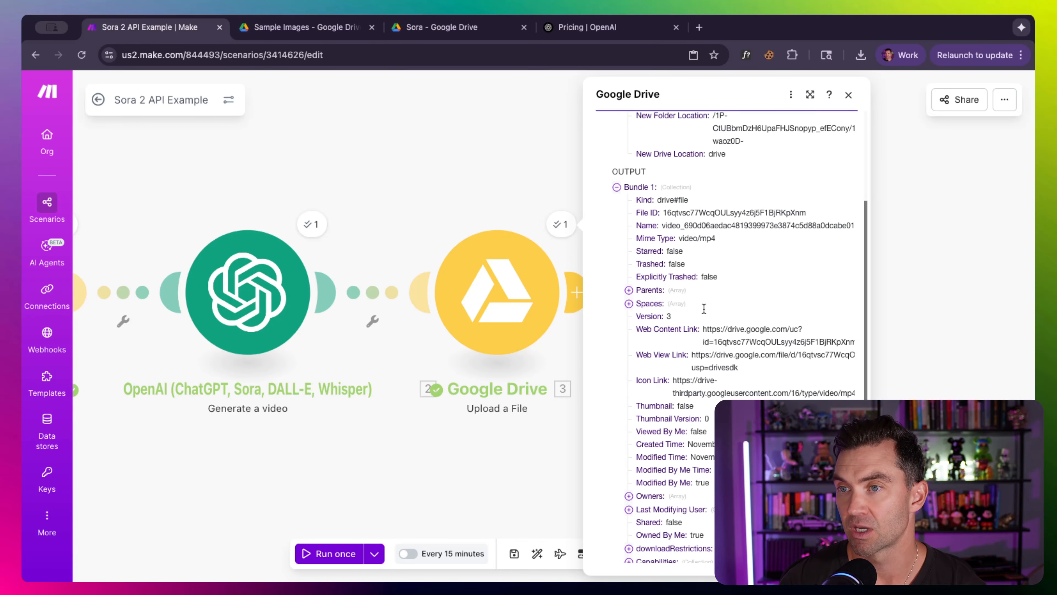
left_click_drag(703, 357, 853, 369)
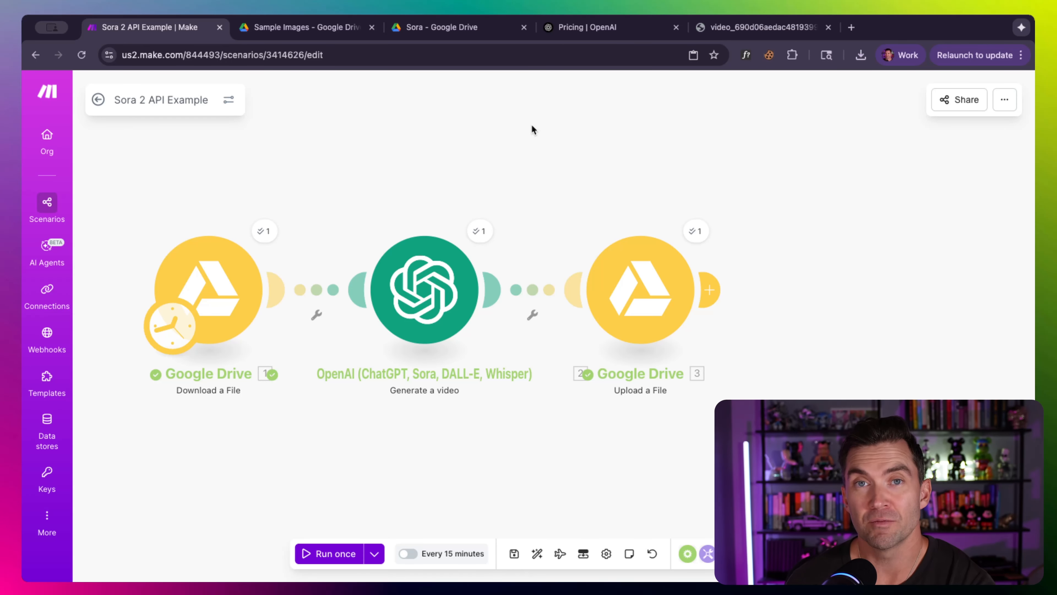
Switch to the OpenAI API pricing page and compare the Sora Video API's sizes and per-second prices for sora-2 and sora-2-pro
left_click(579, 33)
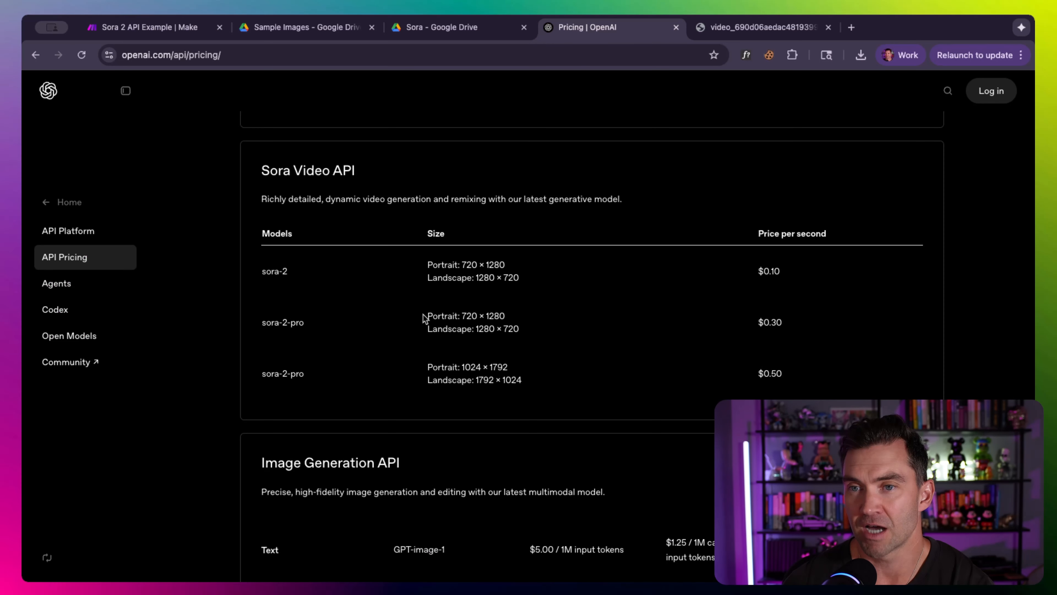
scroll(397, 301, "up", 1)
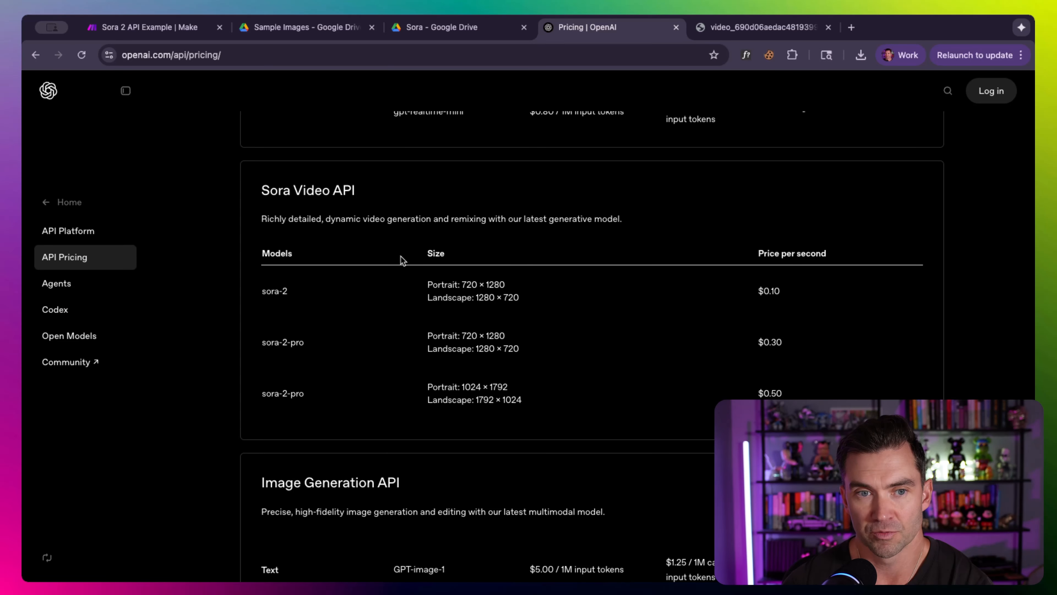
scroll(450, 287, "up", 1)
scroll(438, 306, "up", 5)
scroll(438, 306, "down", 8)
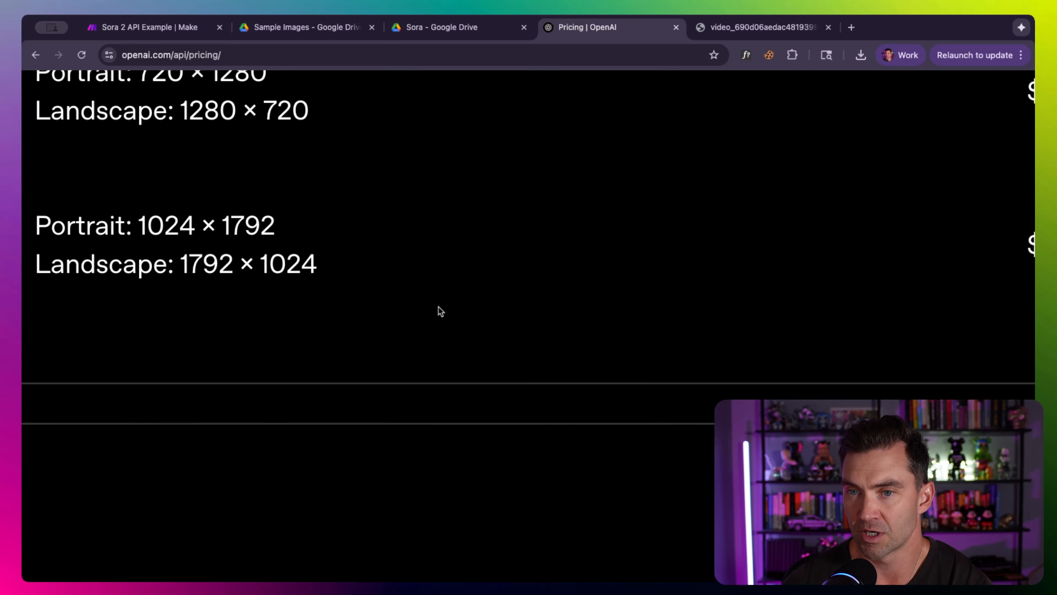
scroll(438, 306, "down", 4)
scroll(439, 306, "down", 4)
scroll(439, 306, "down", 2)
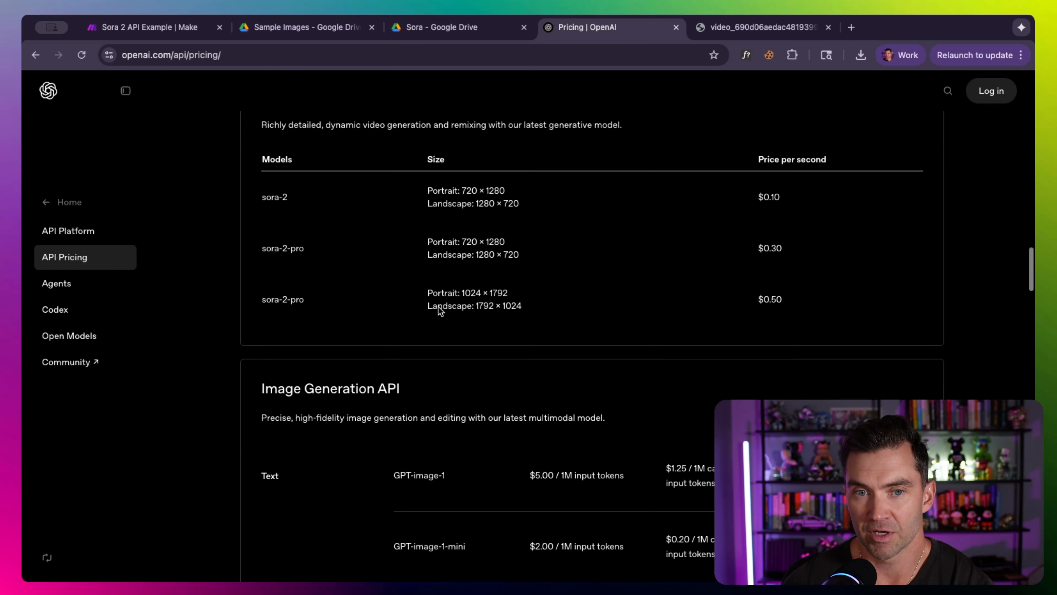
scroll(354, 205, "up", 2)
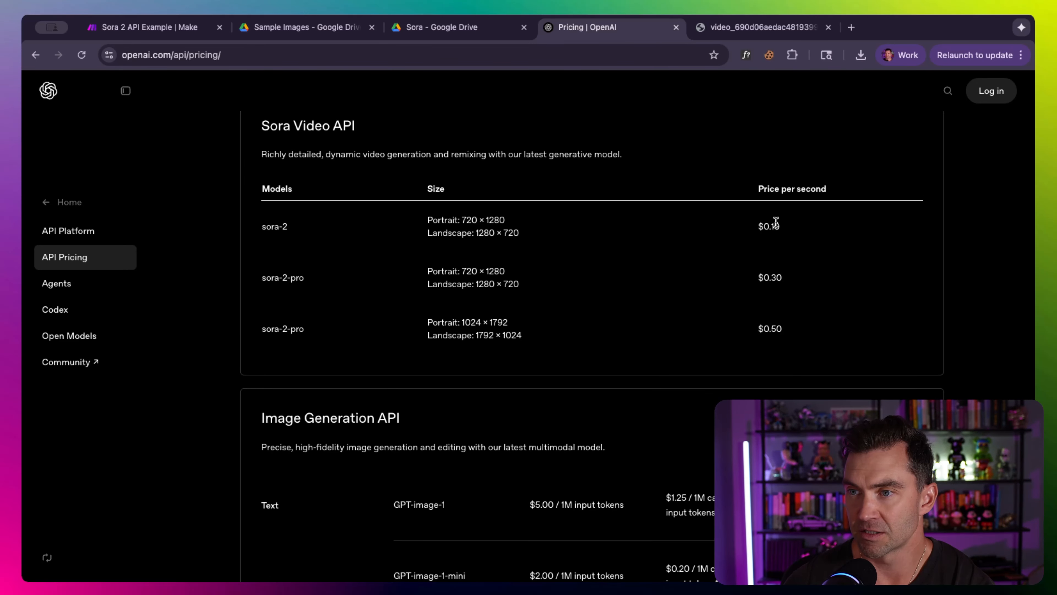
left_click_drag(264, 224, 325, 229)
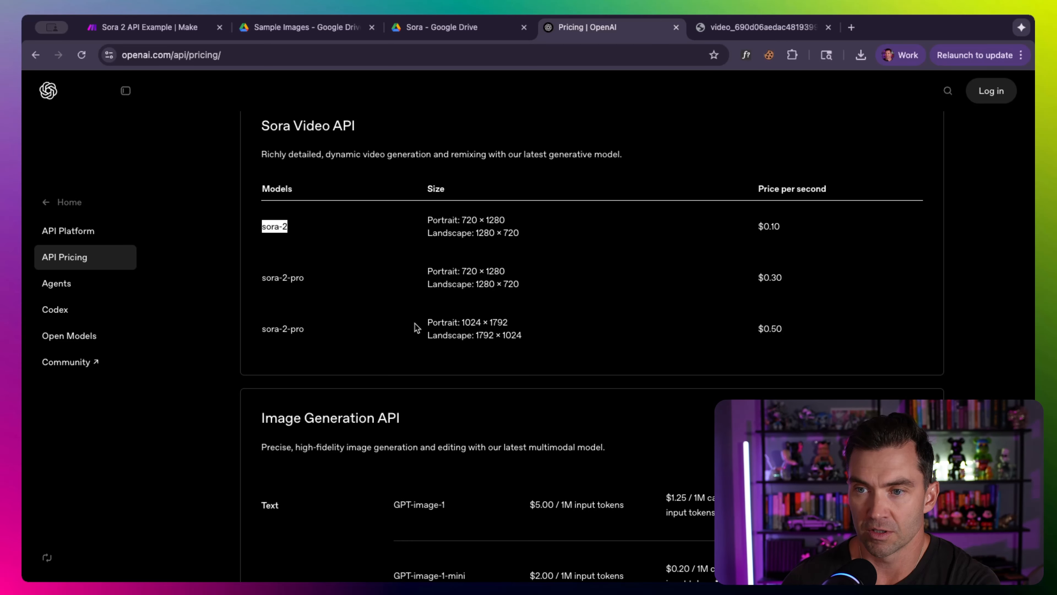
left_click(434, 321)
left_click_drag(434, 321, 552, 347)
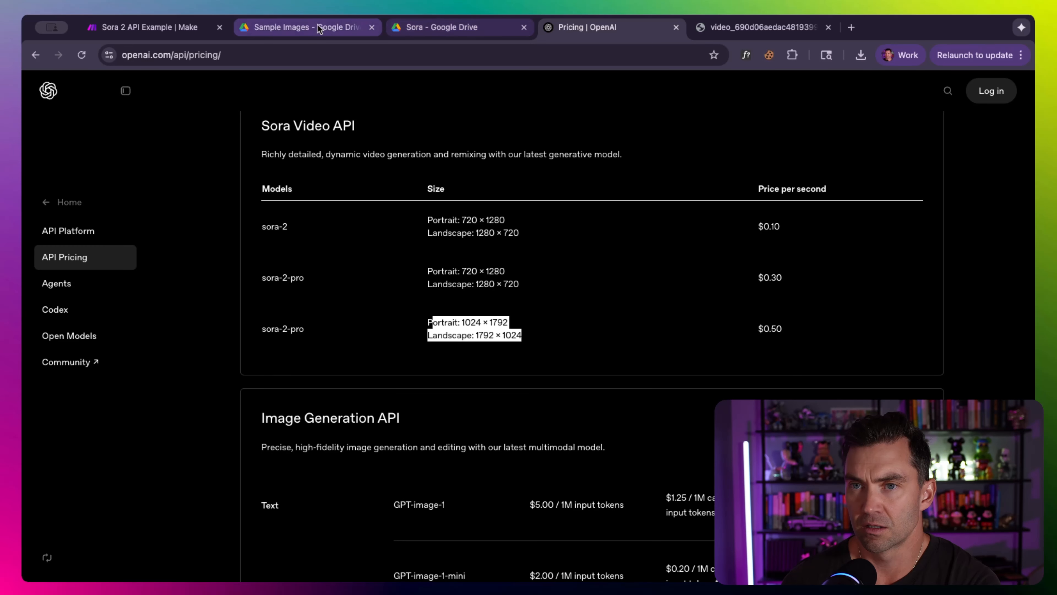
Return to Make, set the Generate a video module's model to Sora: sora-2-pro (system) and size to 1024×1792, and open the seconds options
left_click(186, 35)
left_click(470, 292)
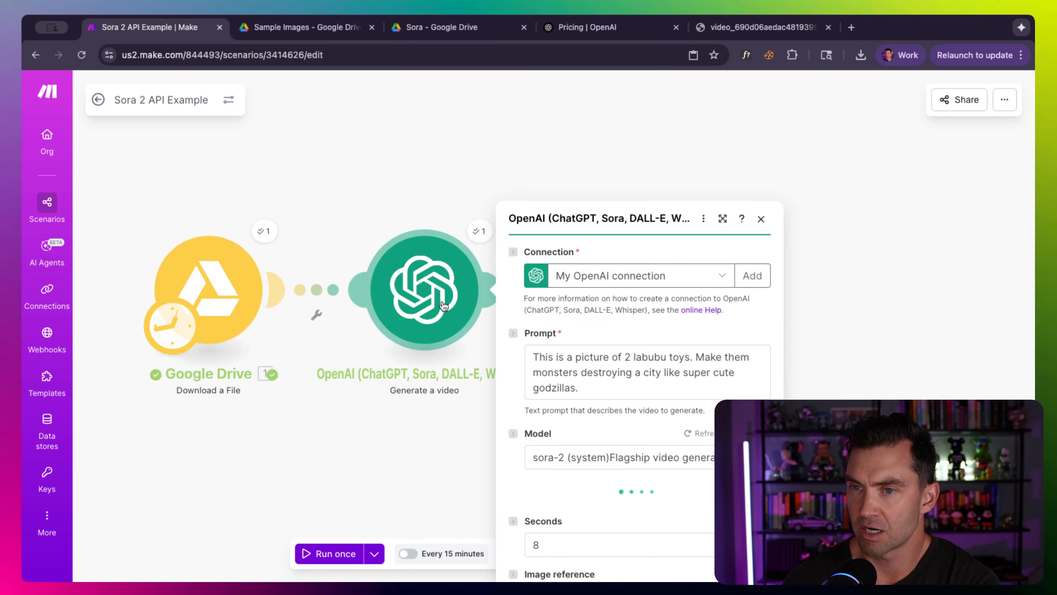
left_click(626, 335)
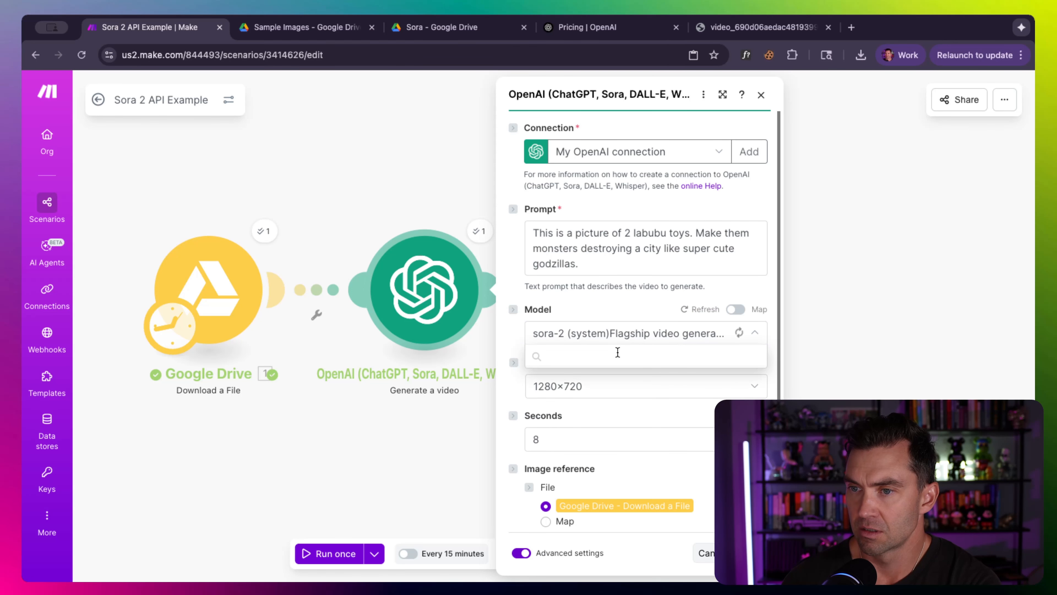
left_click(603, 428)
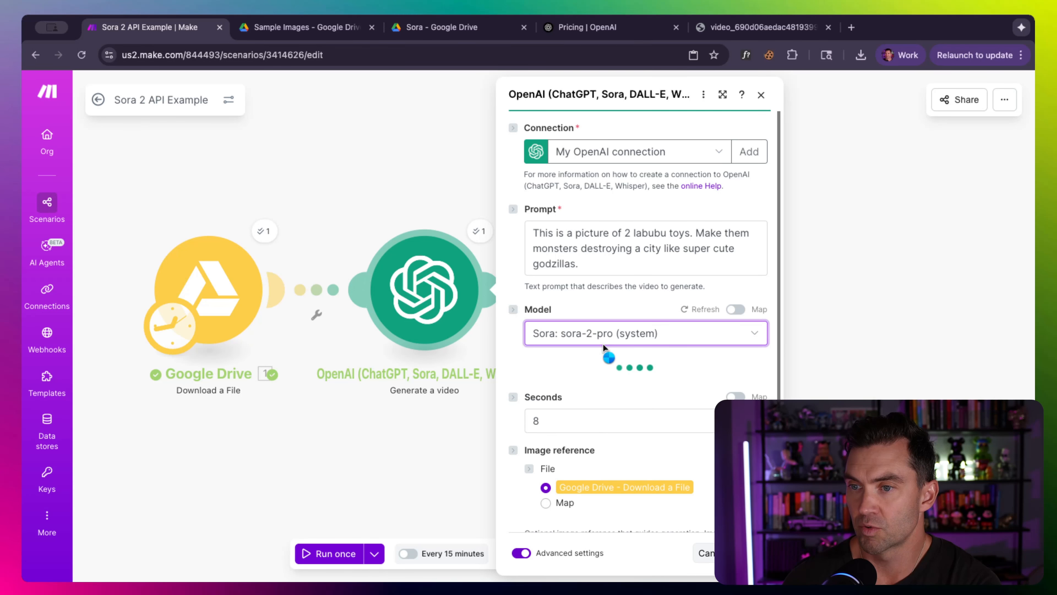
left_click(597, 388)
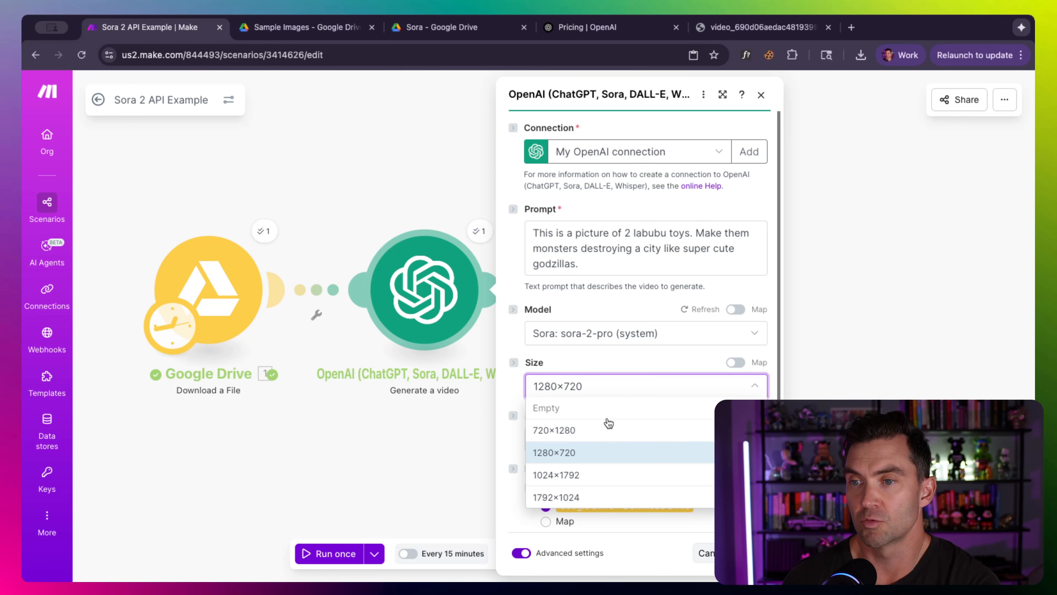
left_click(576, 475)
left_click(578, 442)
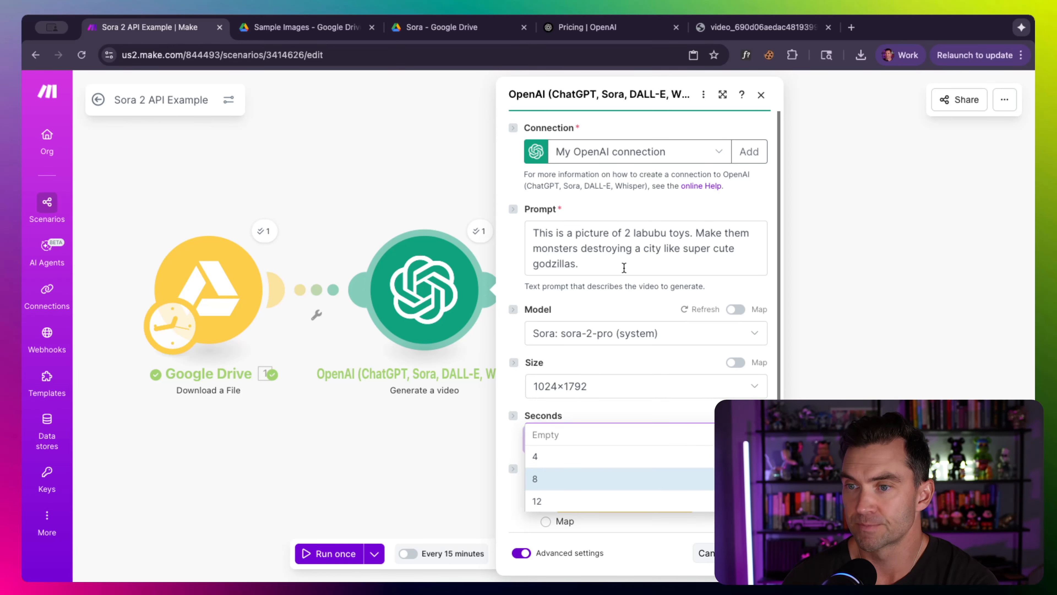
Switch back to the OpenAI pricing page and check the per-second price of sora-2-pro at portrait 1024 × 1792 against the other options
left_click(587, 28)
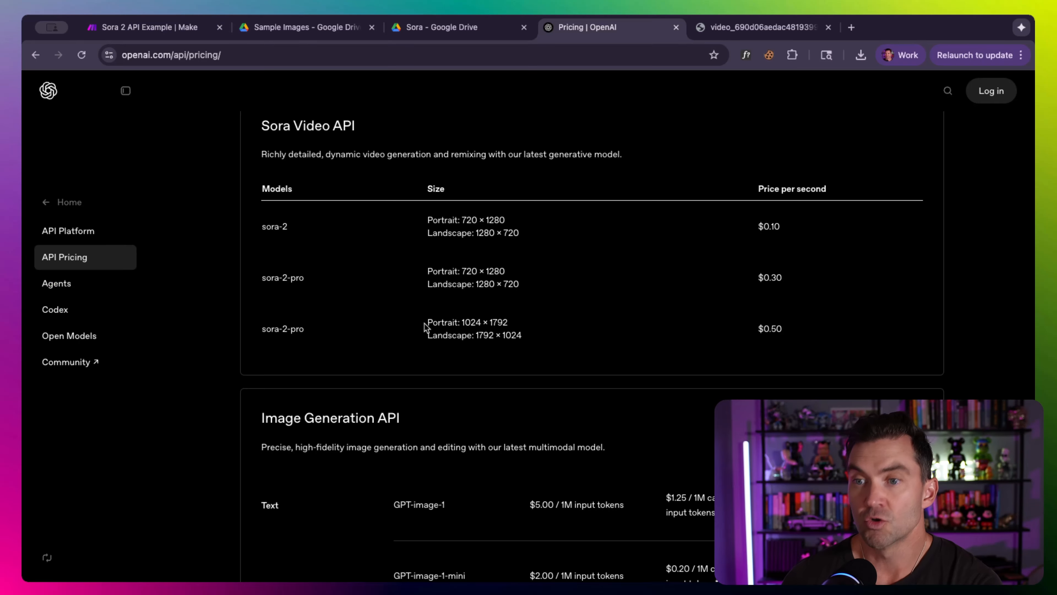
left_click_drag(428, 327, 492, 327)
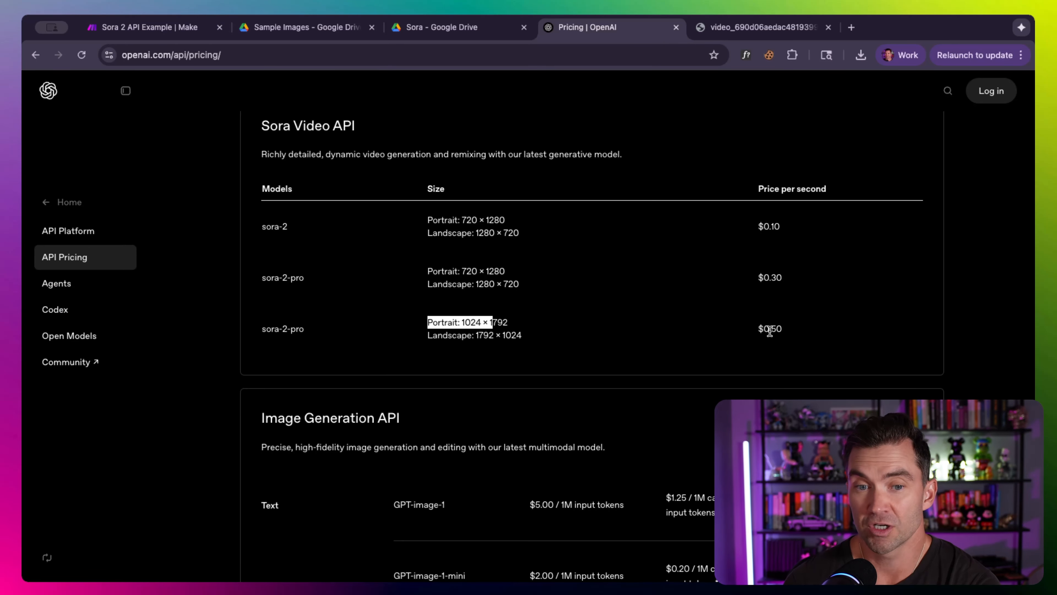
scroll(627, 224, "down", 3)
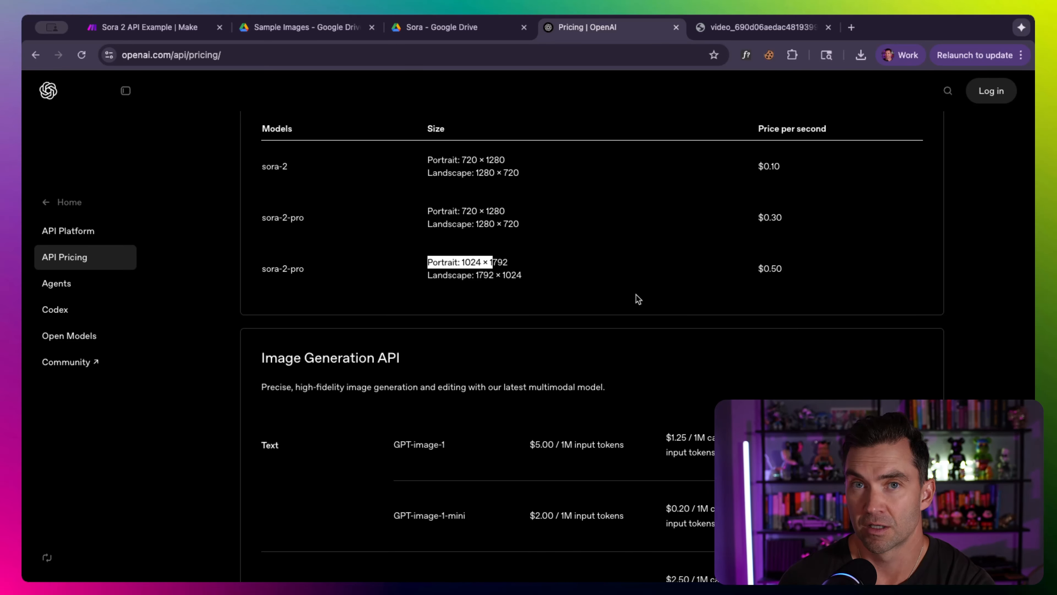
scroll(638, 289, "up", 4)
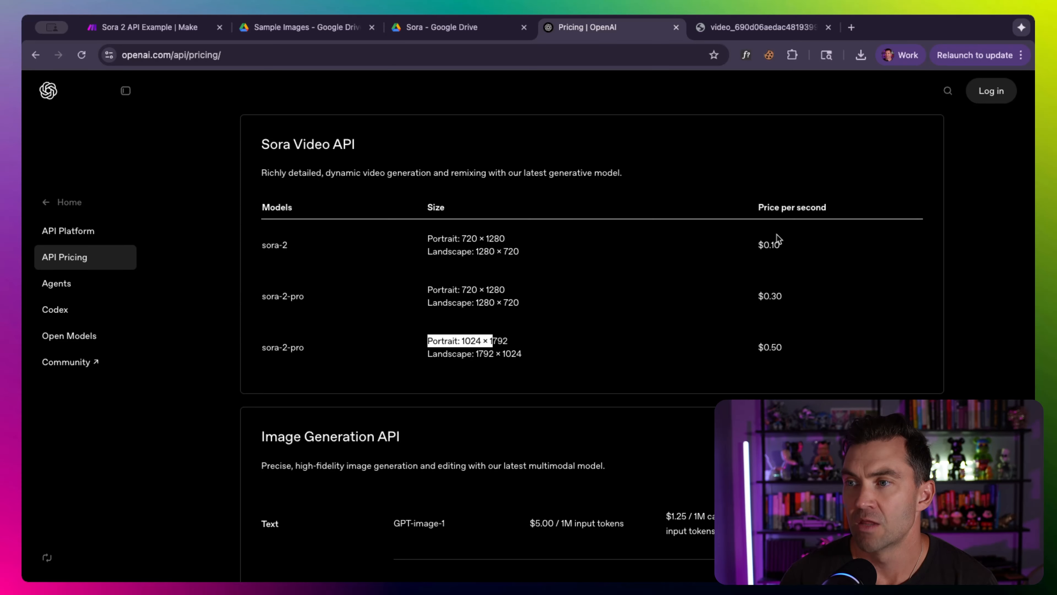